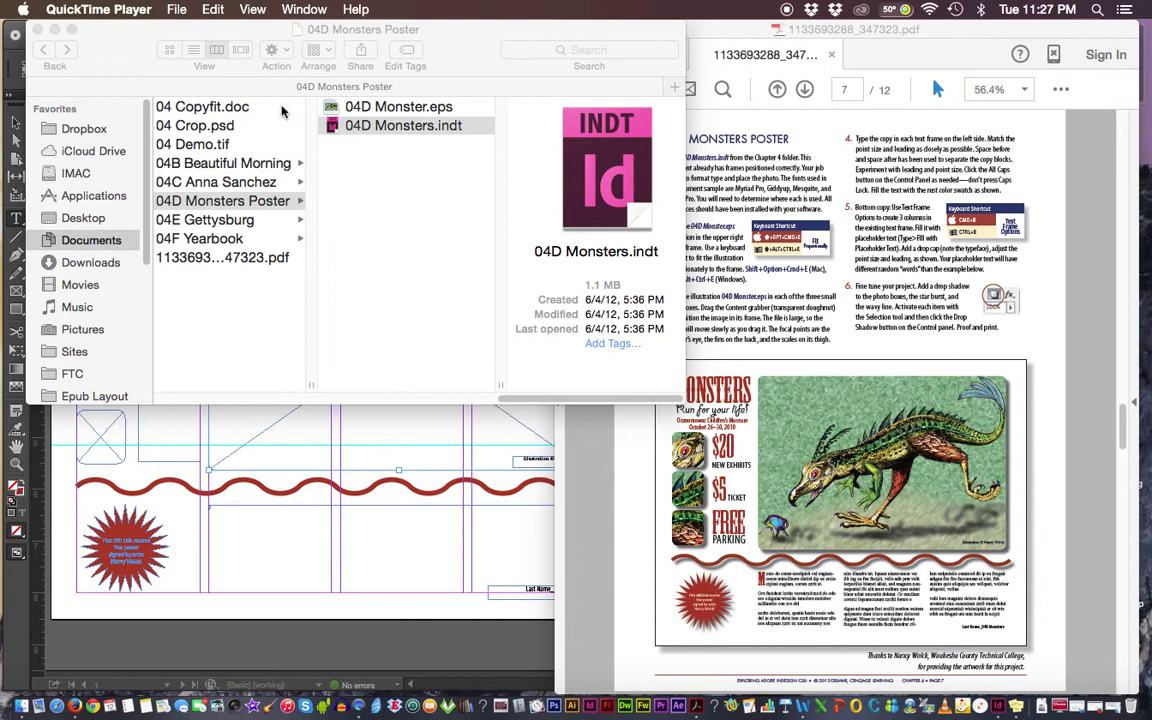
# - Switch from the 04D Monsters Poster folder and the instruction PDF to the InDesign poster layout, and activate the Selection tool
pyautogui.moveTo(468, 403); pyautogui.dragTo(416, 402)
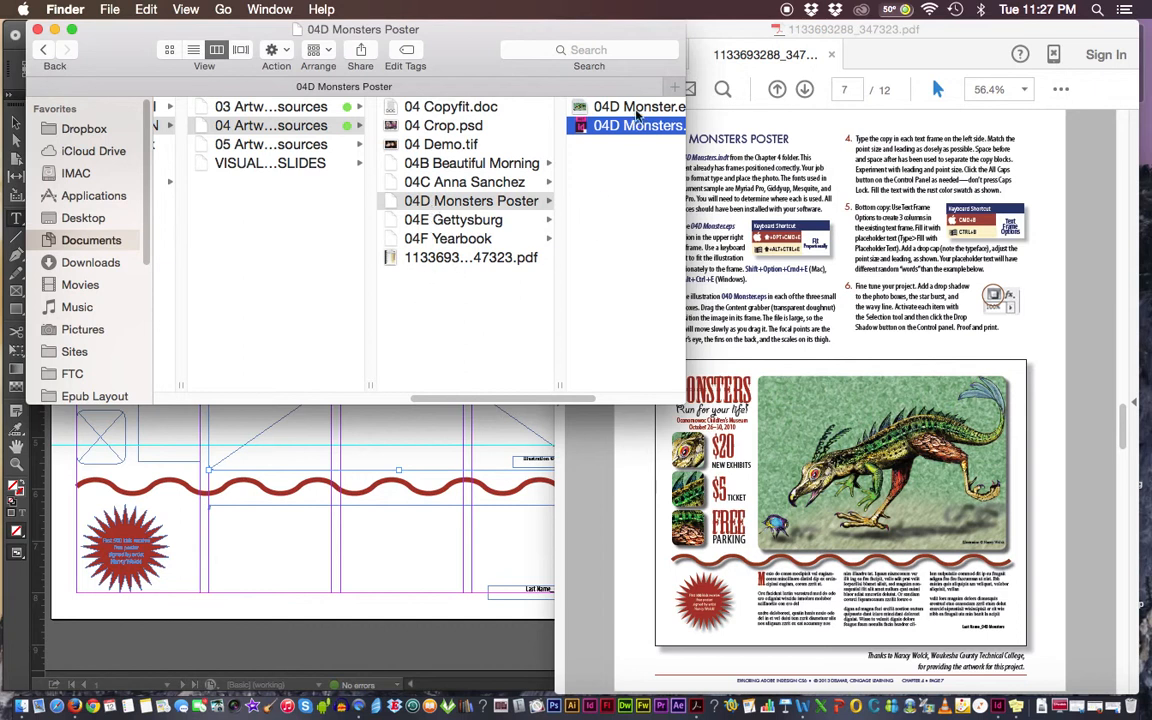
pyautogui.click(724, 35)
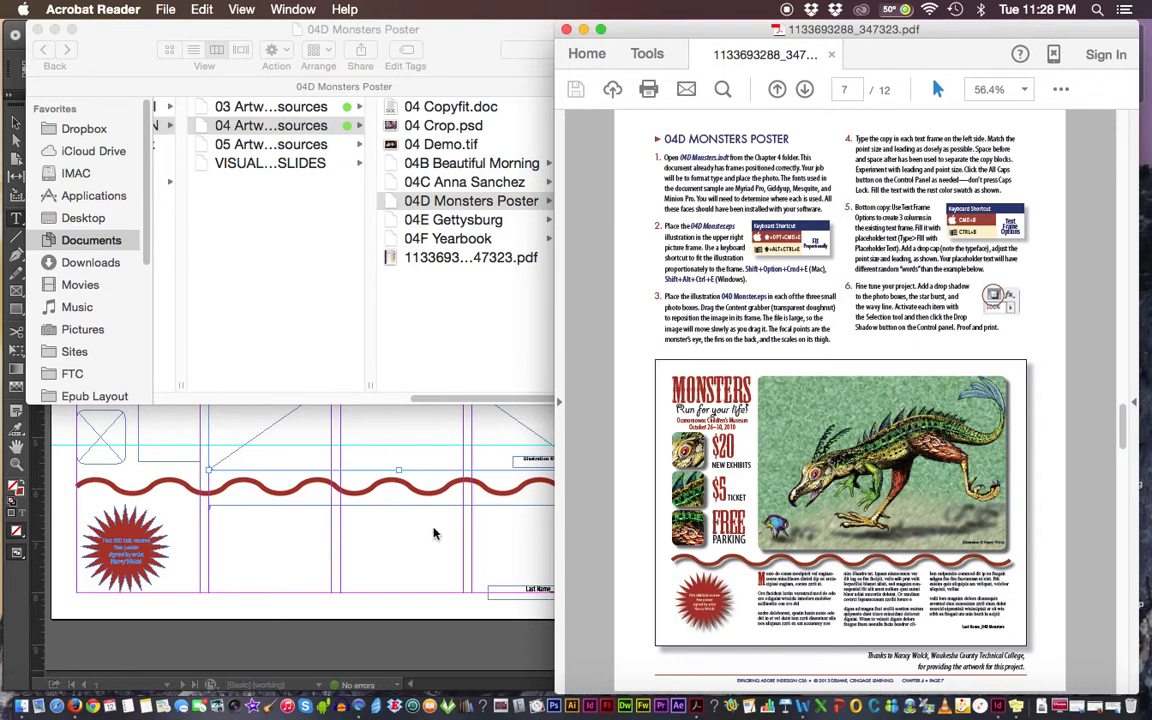
pyautogui.click(409, 609)
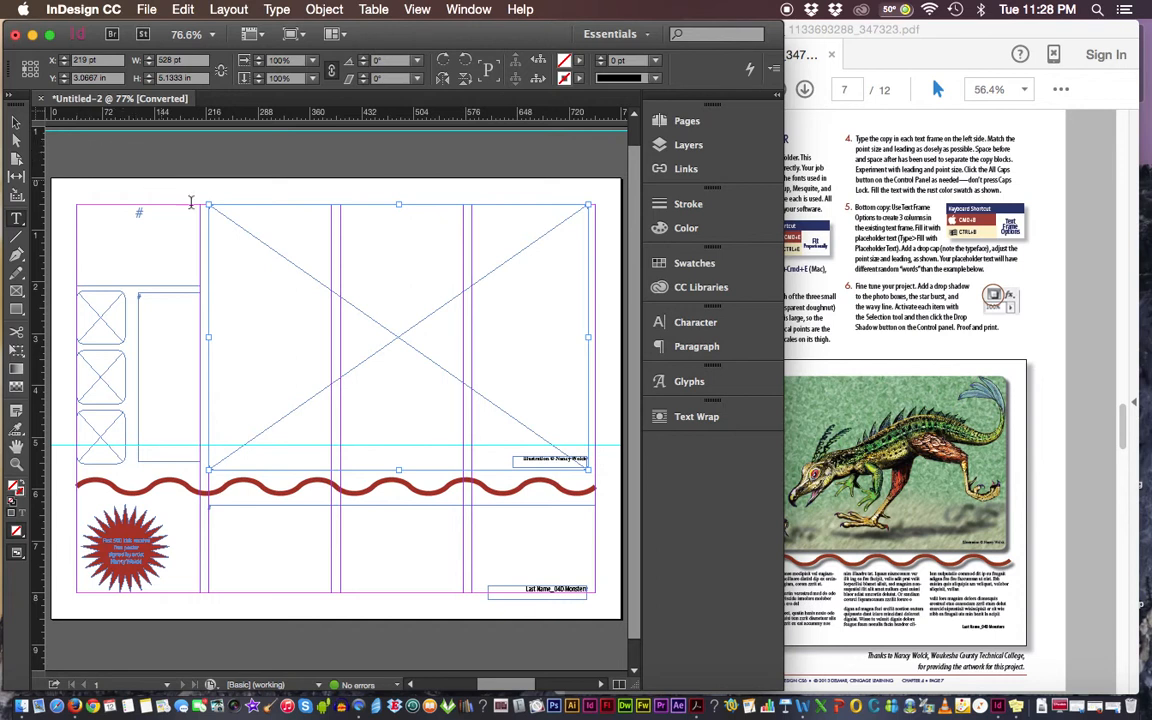
pyautogui.click(16, 123)
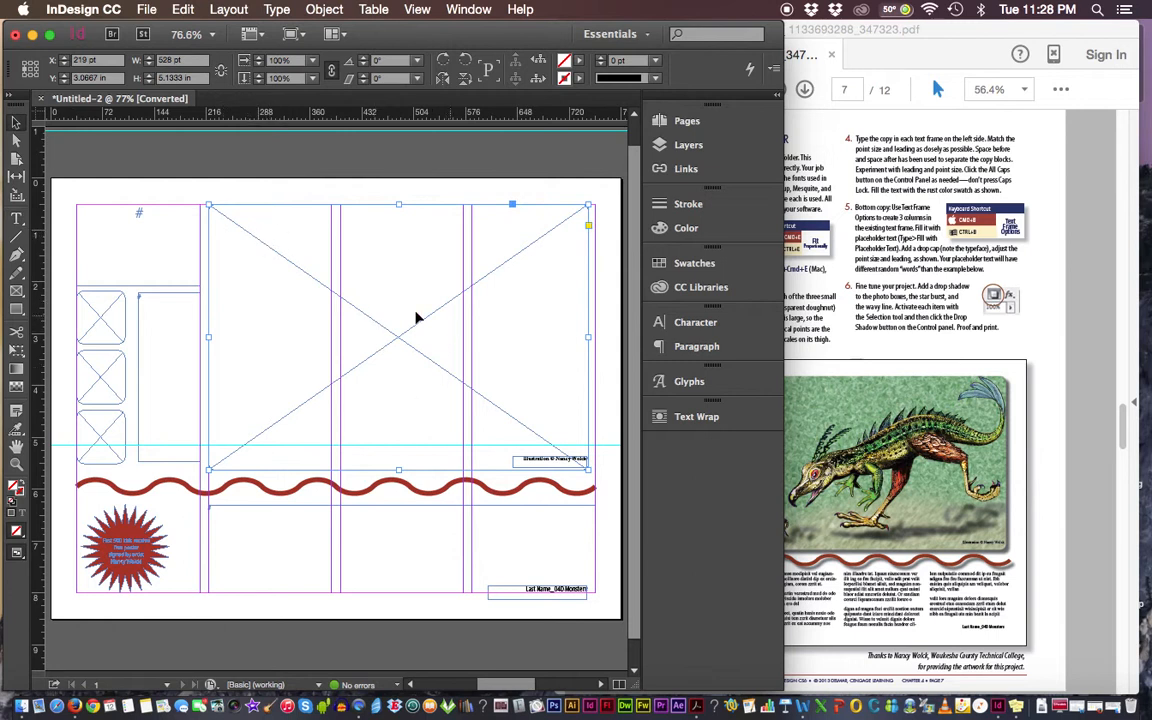
# - Examine step 2 of the poster instructions in Acrobat Reader for the Mac and Windows proportional-fit shortcuts
pyautogui.click(835, 264)
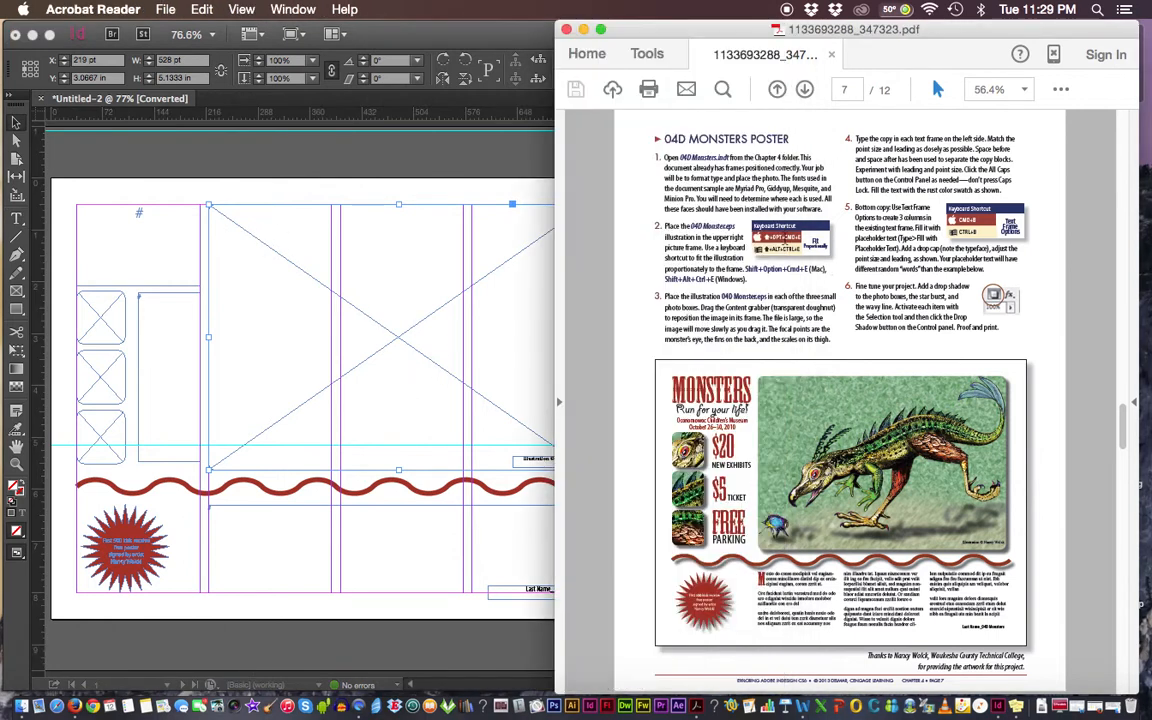
pyautogui.moveTo(665, 267); pyautogui.dragTo(752, 280)
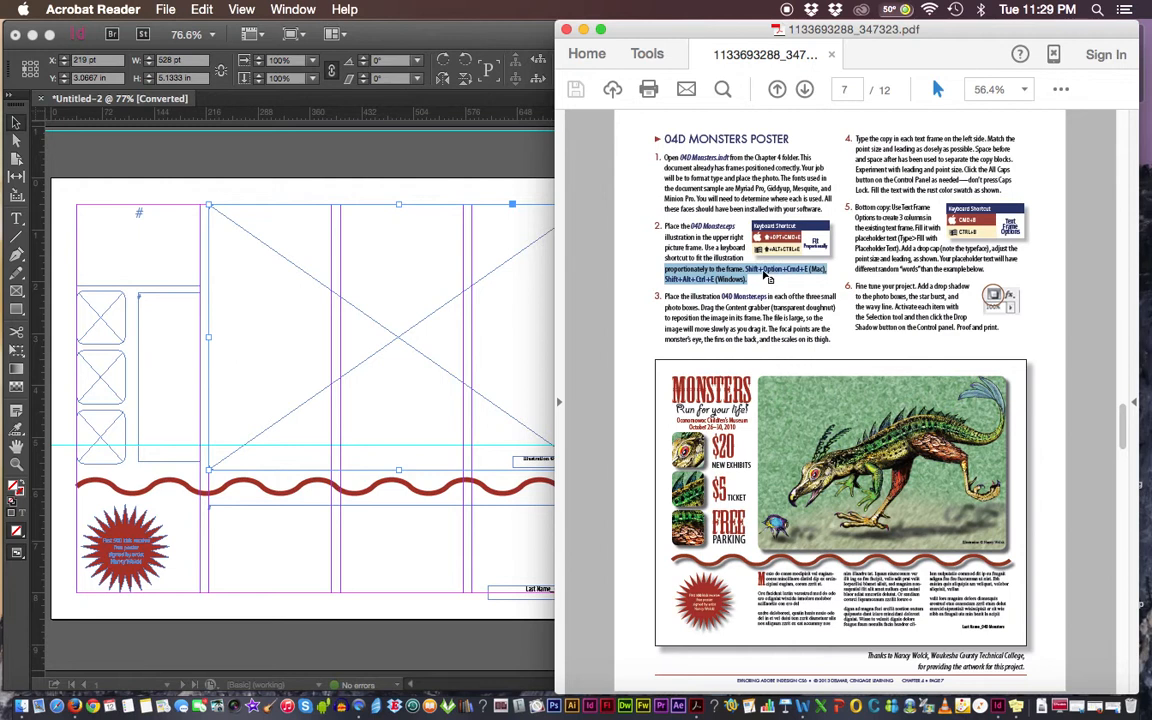
pyautogui.press('super+equal')
pyautogui.press('super+equal')
pyautogui.press('super+equal')
pyautogui.press('super+equal')
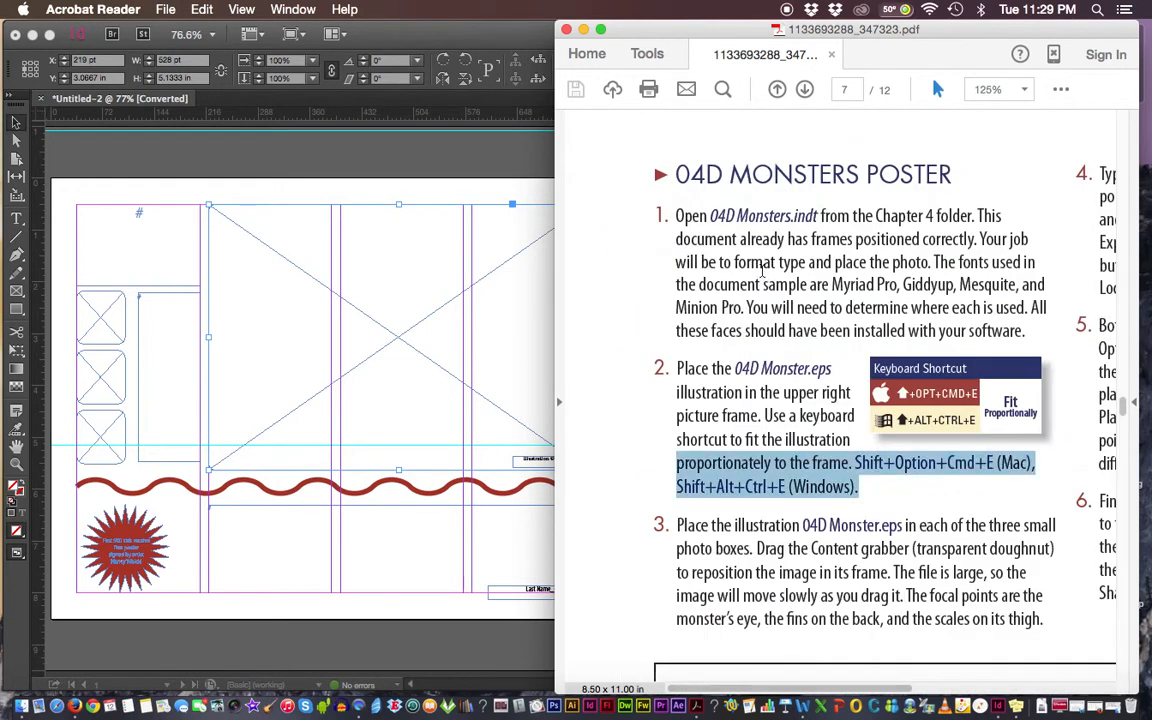
pyautogui.click(779, 414)
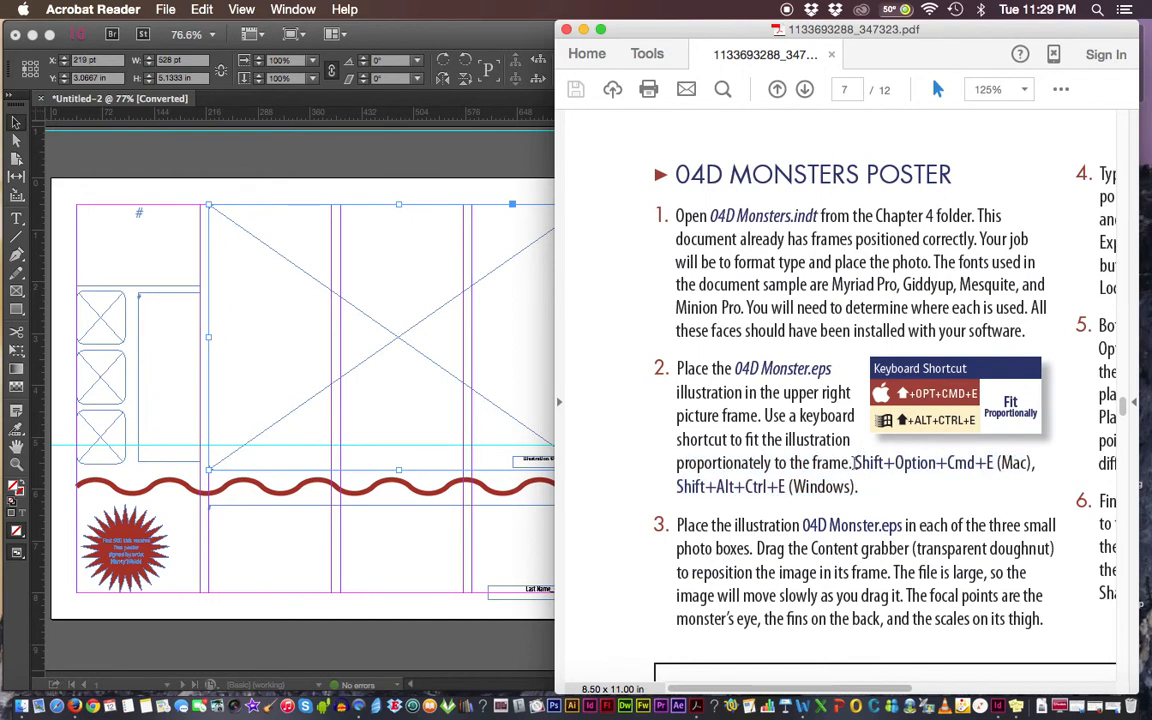
pyautogui.moveTo(853, 462); pyautogui.dragTo(993, 462)
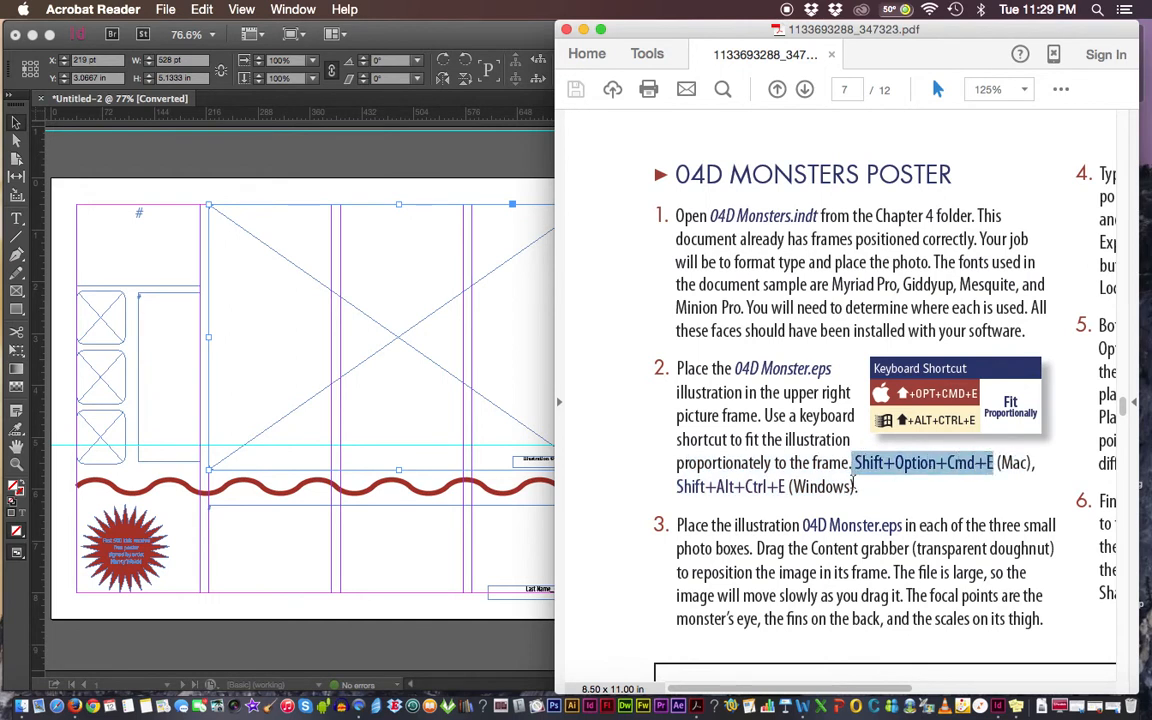
pyautogui.click(675, 486)
pyautogui.moveTo(675, 486); pyautogui.dragTo(788, 486)
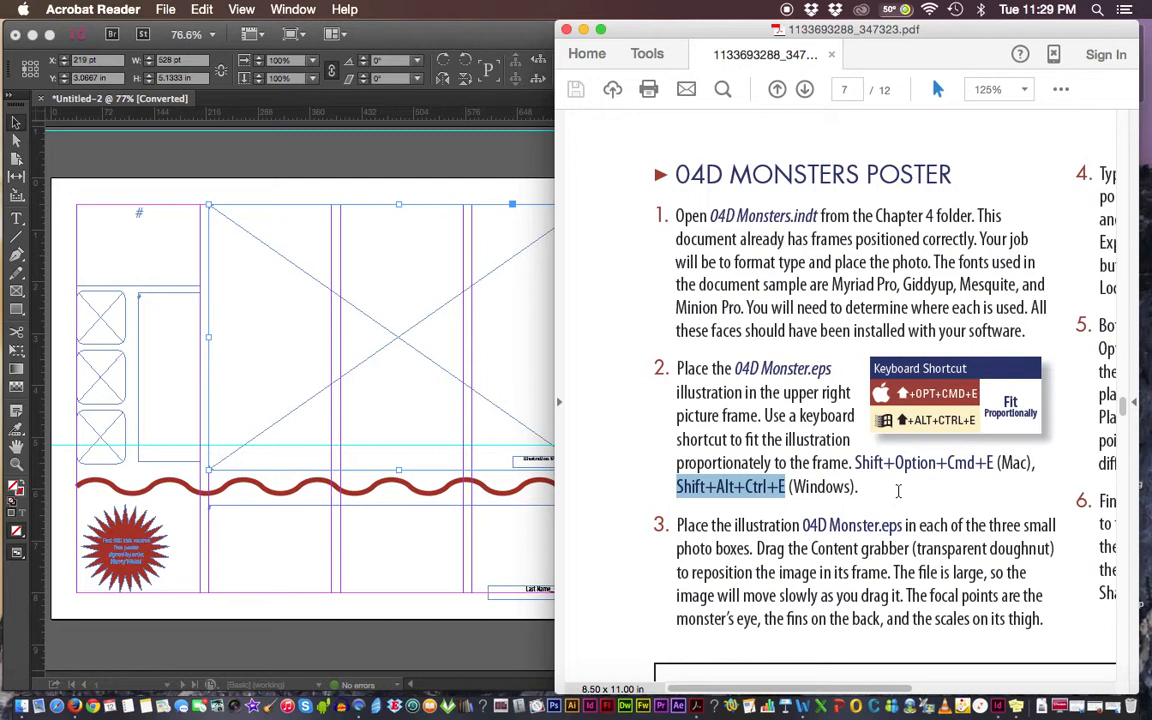
# - Switch back to InDesign and select the large picture frame of the poster
pyautogui.click(320, 317)
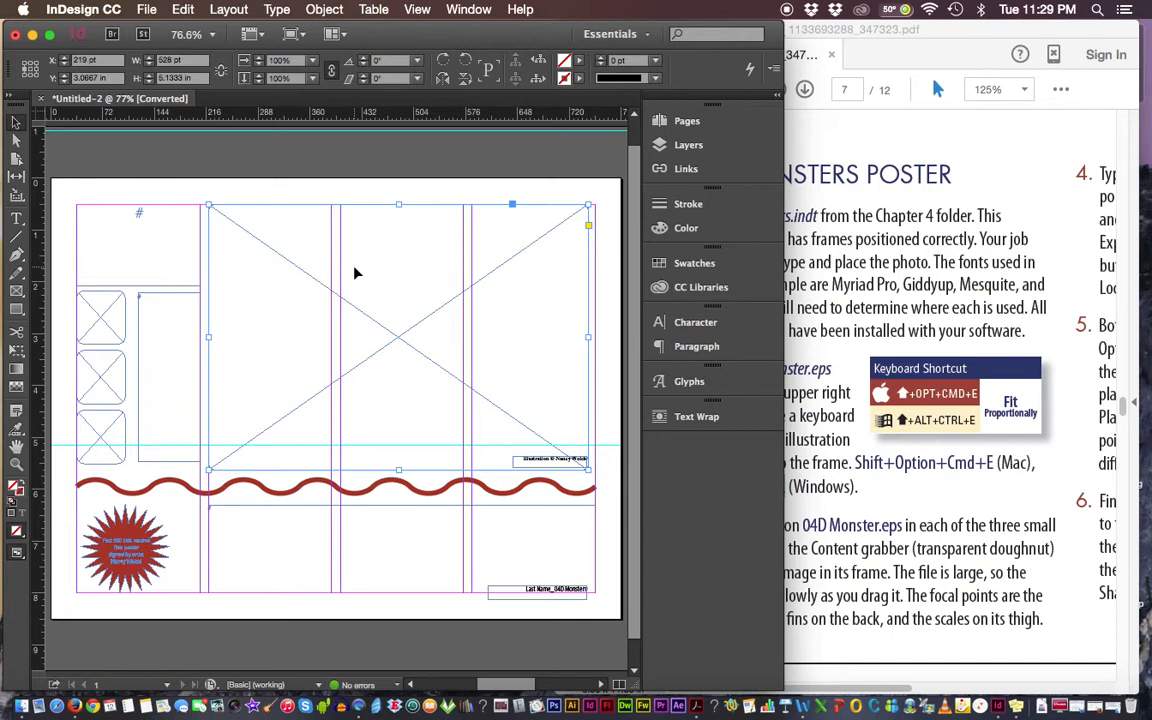
pyautogui.click(241, 195)
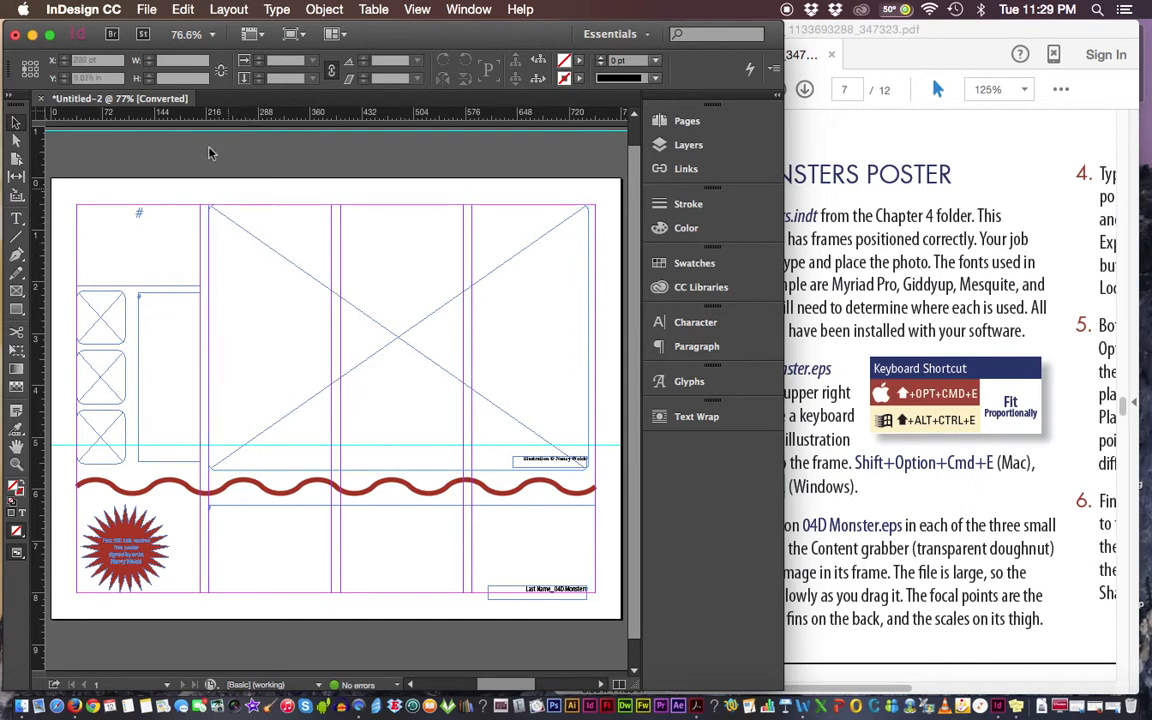
pyautogui.click(269, 314)
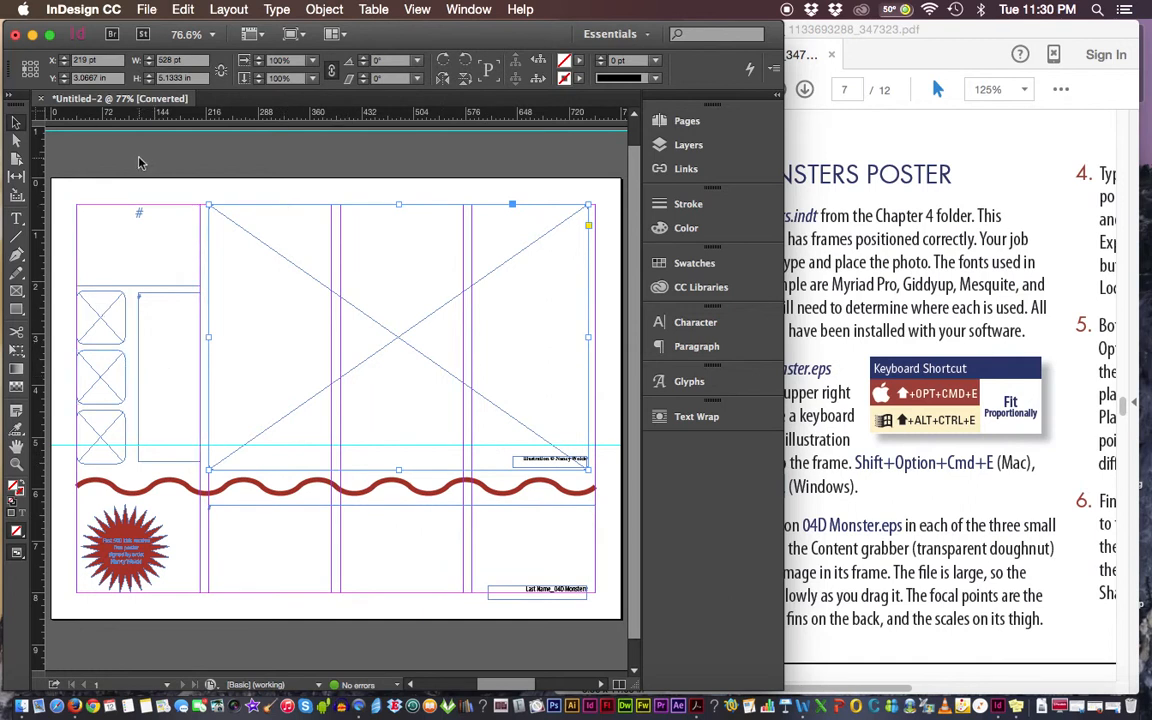
# - Locate 04D Monster.eps in the 04D Monsters Poster folder in Finder, and return to the InDesign layout
pyautogui.click(1117, 707)
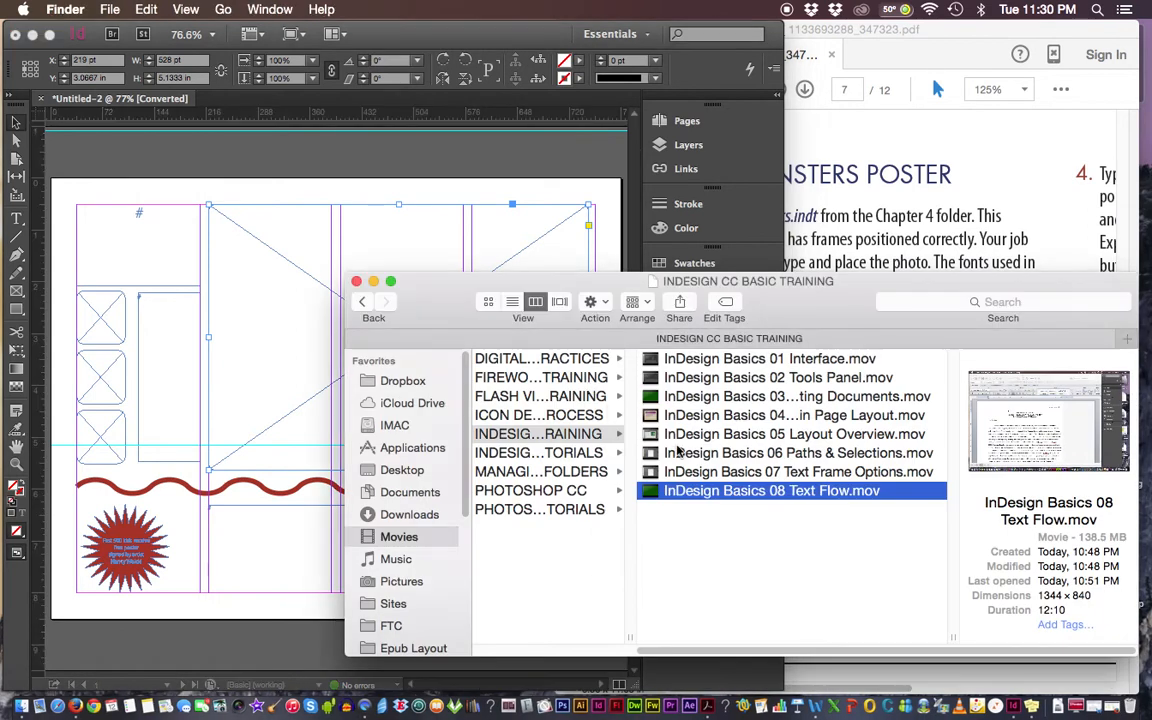
pyautogui.click(373, 281)
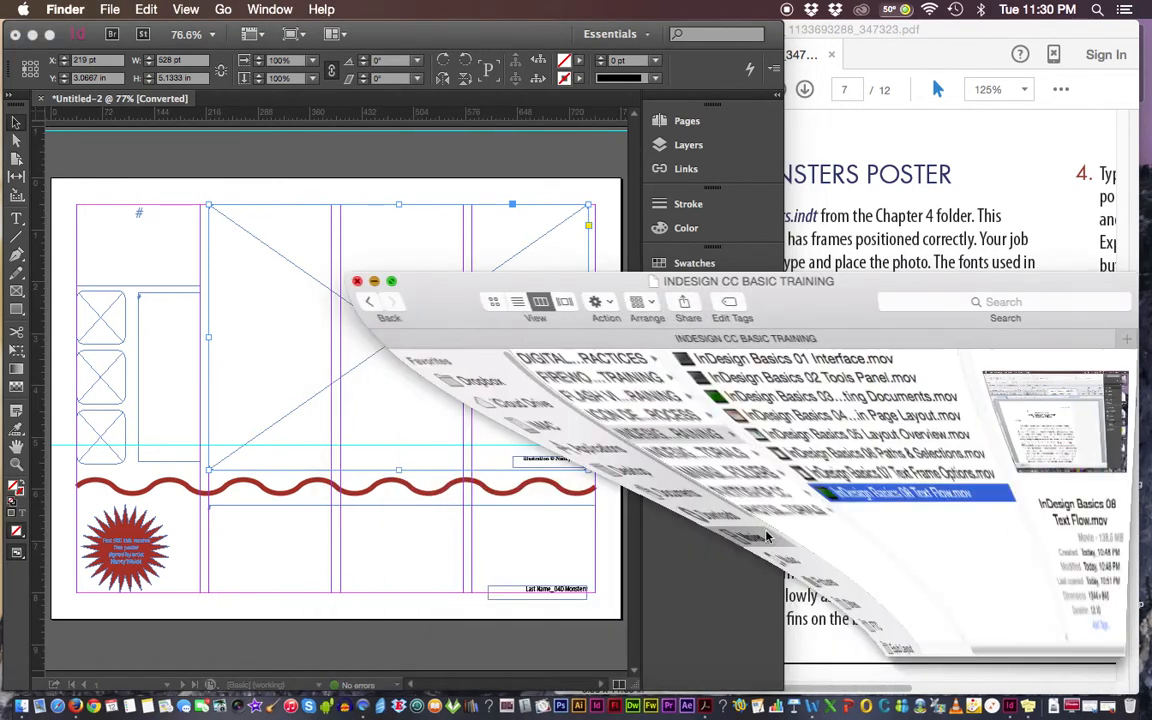
pyautogui.click(1098, 705)
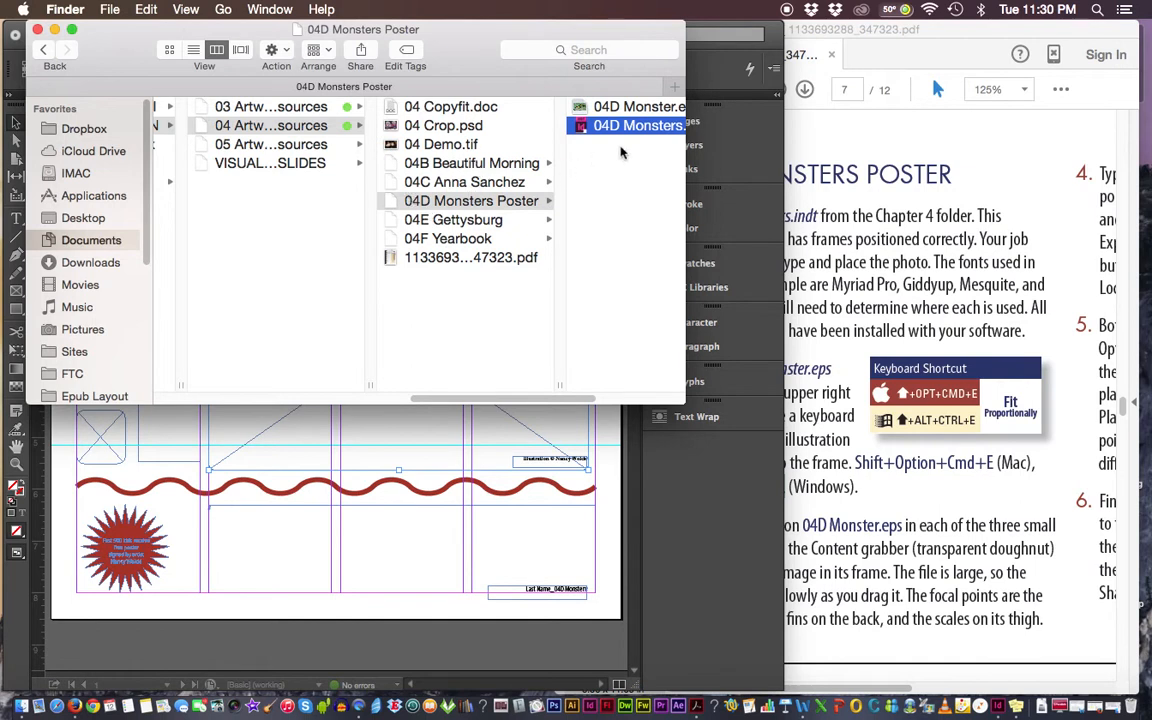
pyautogui.hscroll(5, 589, 398)
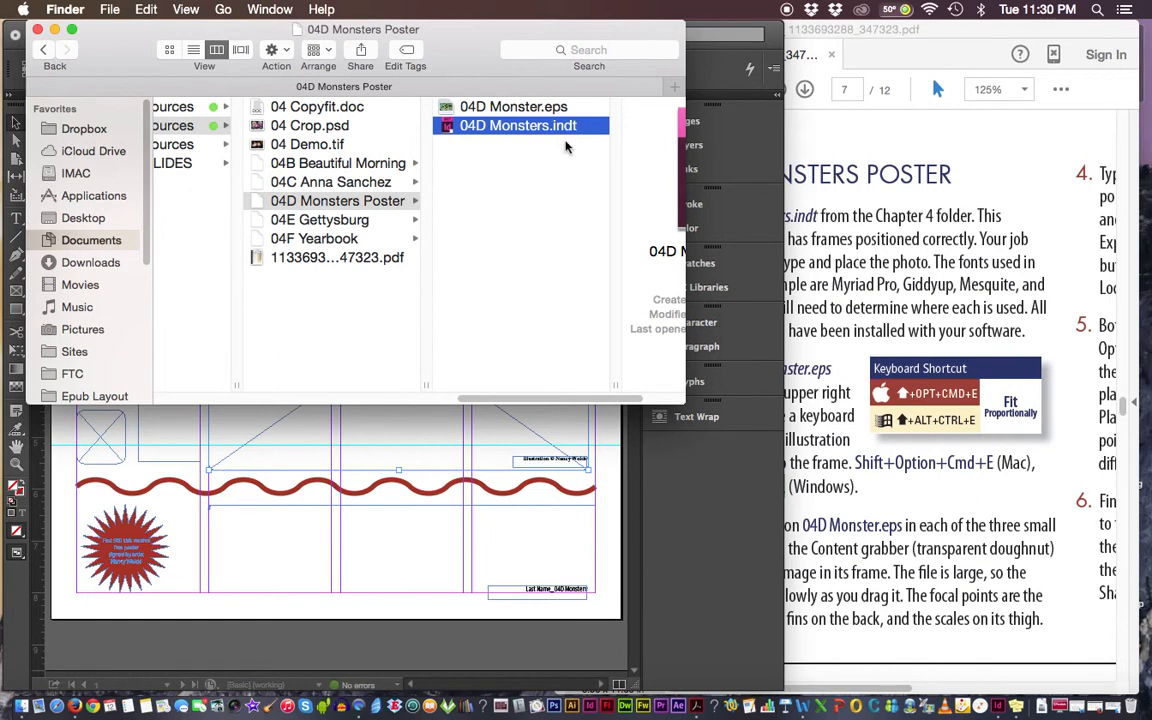
pyautogui.click(400, 432)
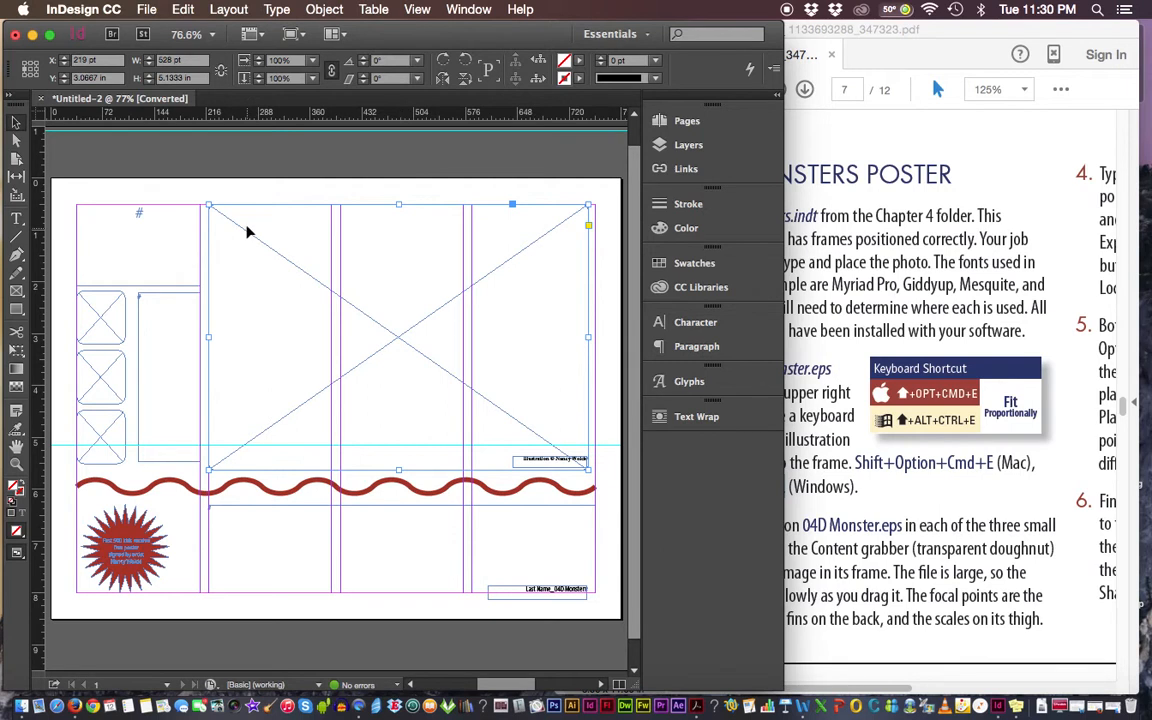
# - With nothing selected, place the 04D Monster.eps illustration into the large picture frame
pyautogui.click(188, 162)
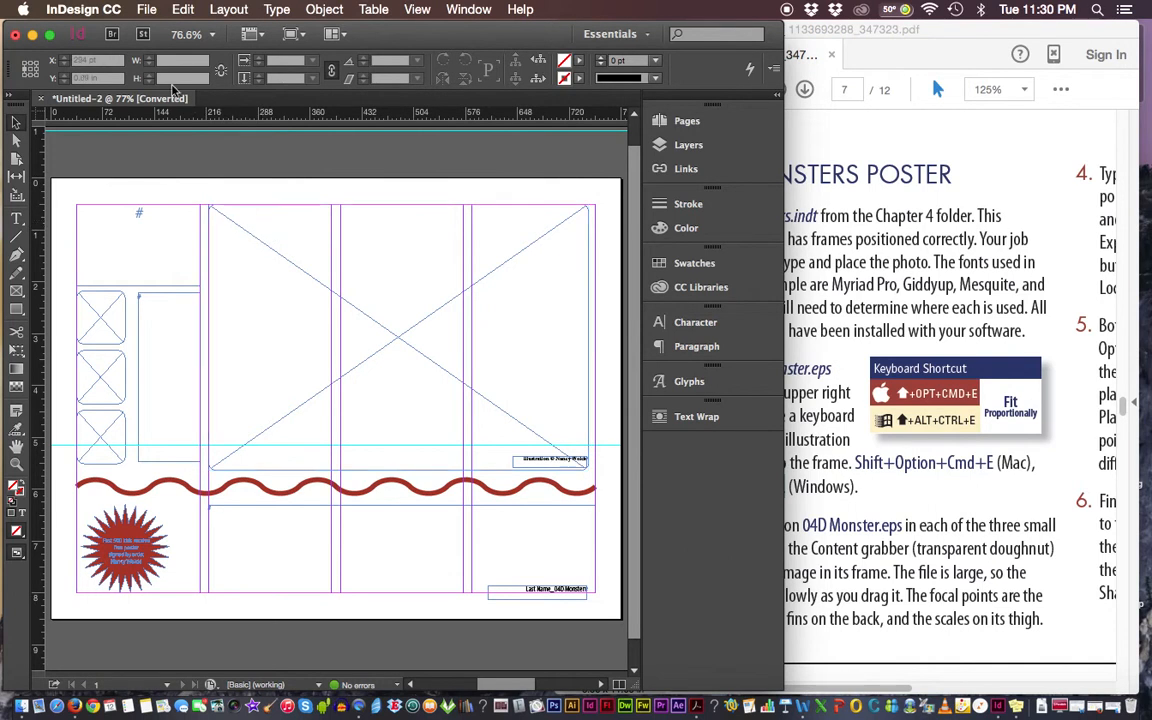
pyautogui.click(147, 10)
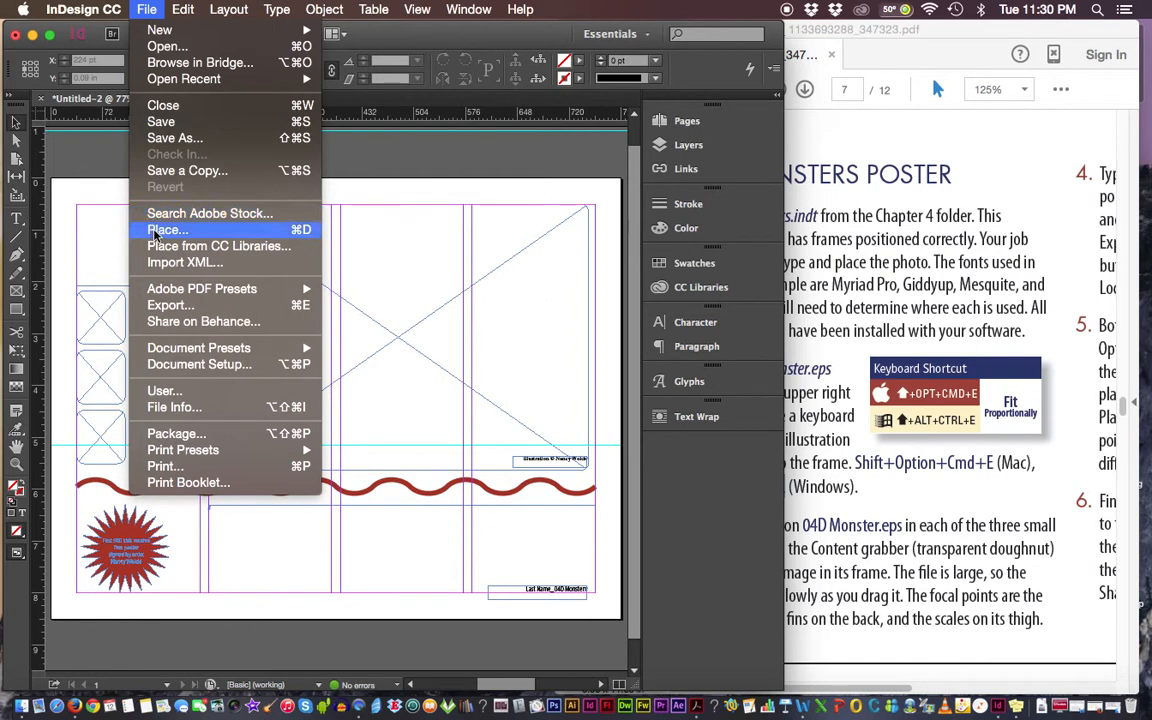
pyautogui.click(155, 231)
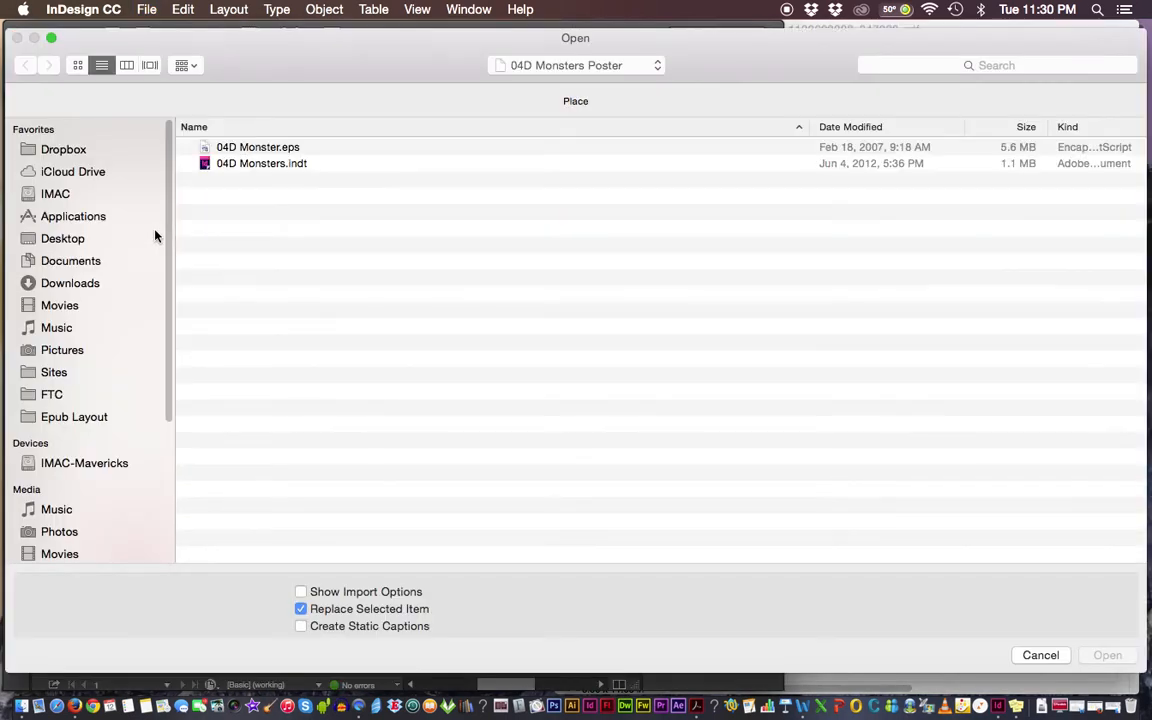
pyautogui.click(267, 151)
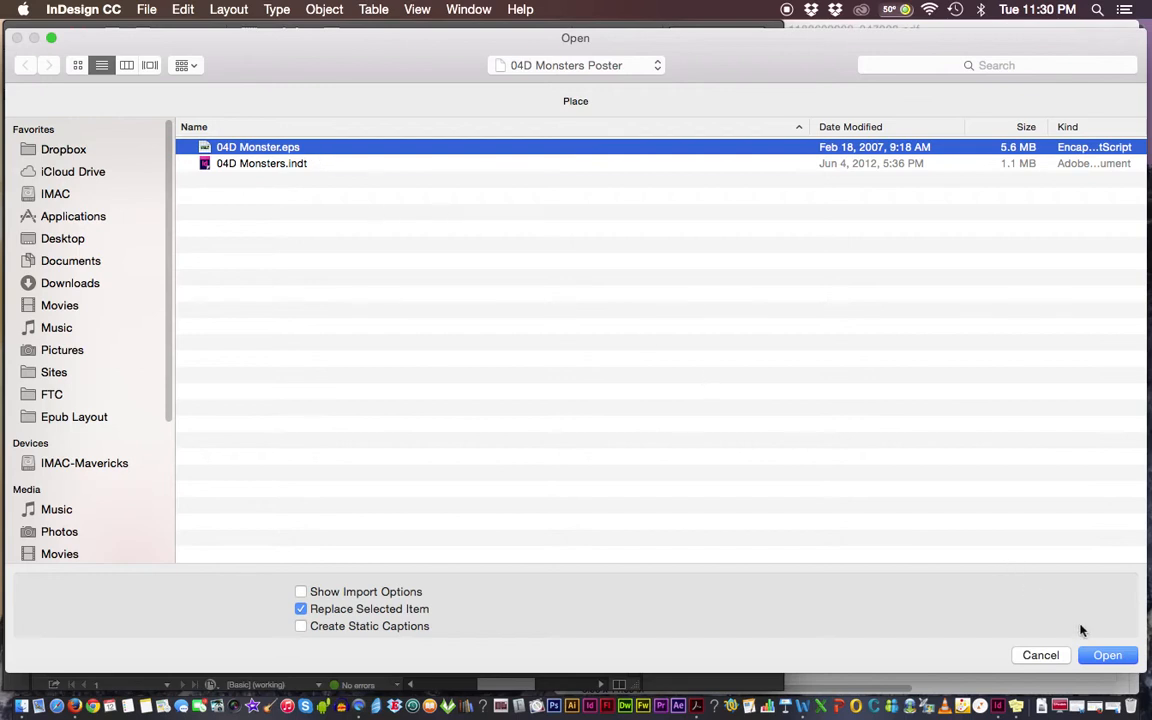
pyautogui.click(1108, 655)
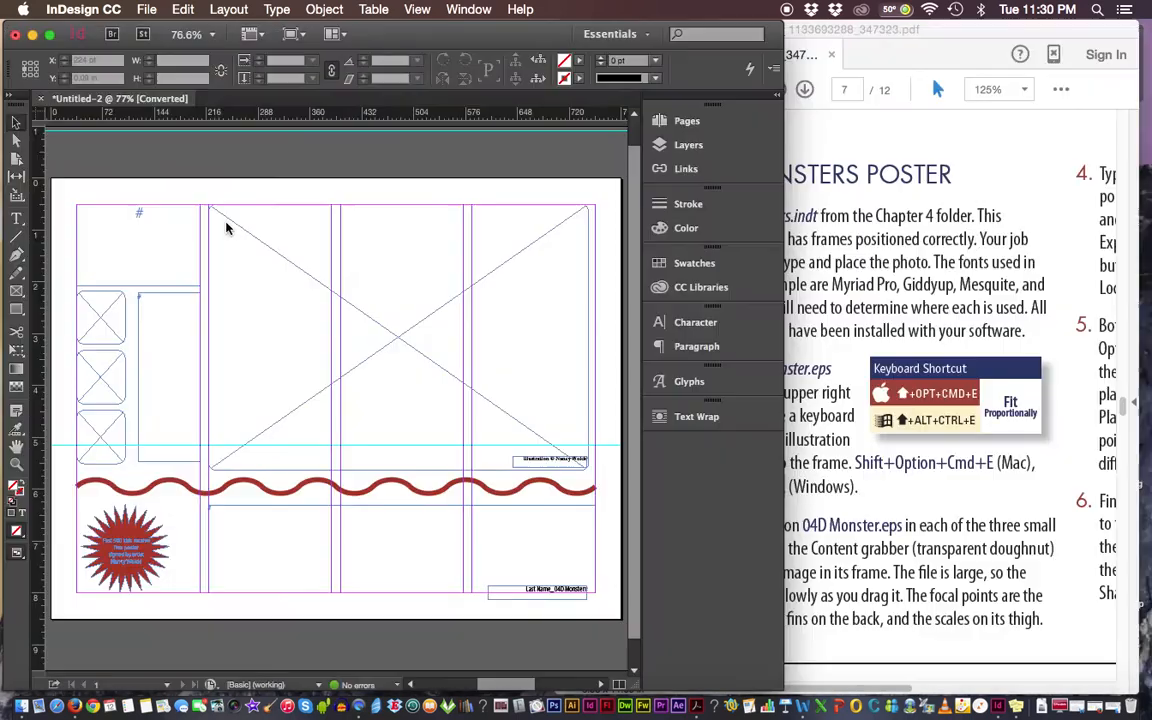
pyautogui.click(226, 224)
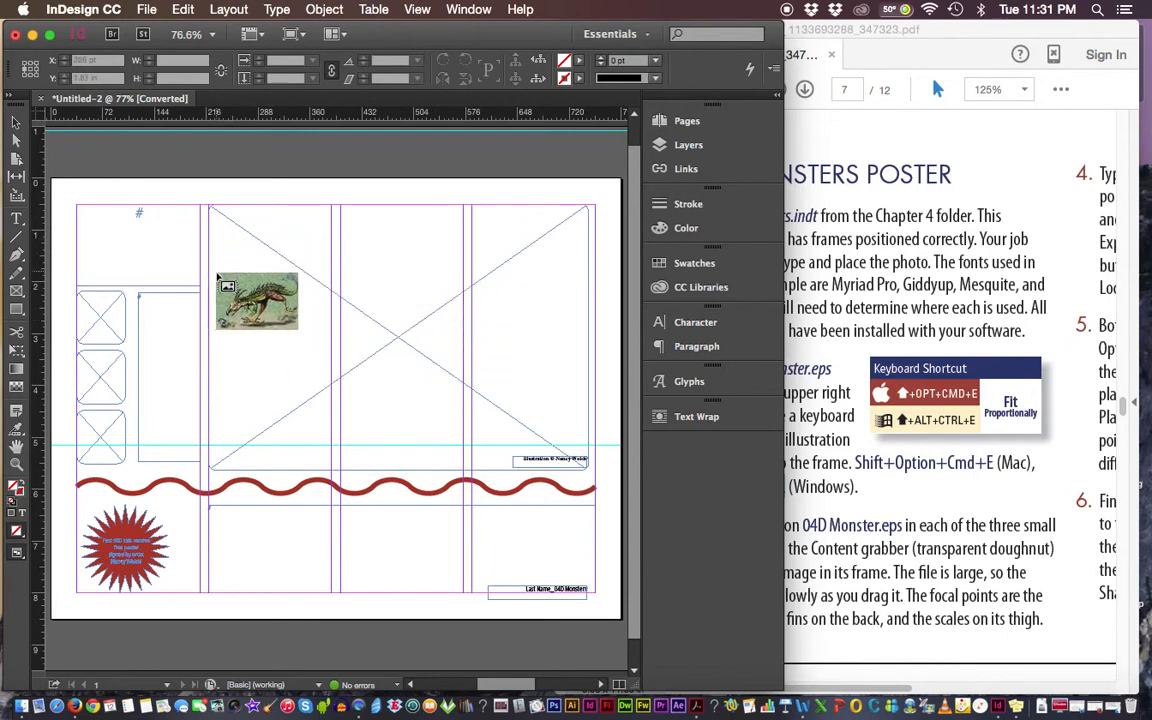
pyautogui.click(235, 222)
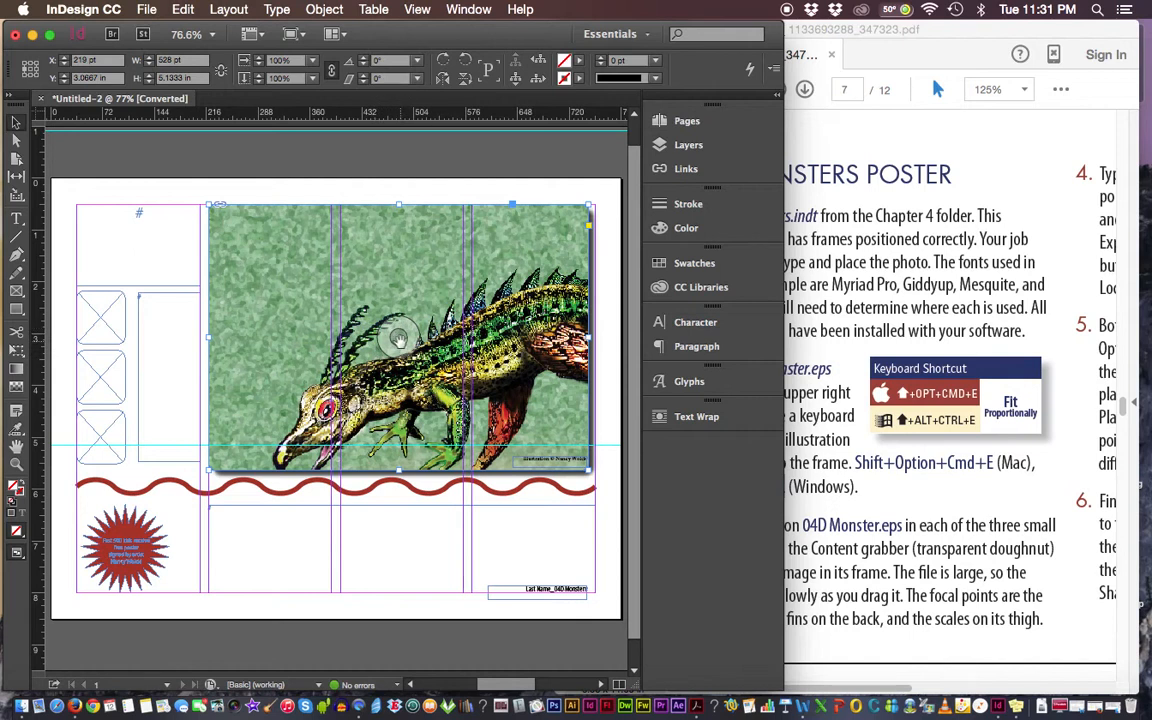
# - Try shifting the illustration inside the large frame with the Content grabber, and fit it proportionally to the frame
pyautogui.moveTo(398, 339); pyautogui.dragTo(401, 347)
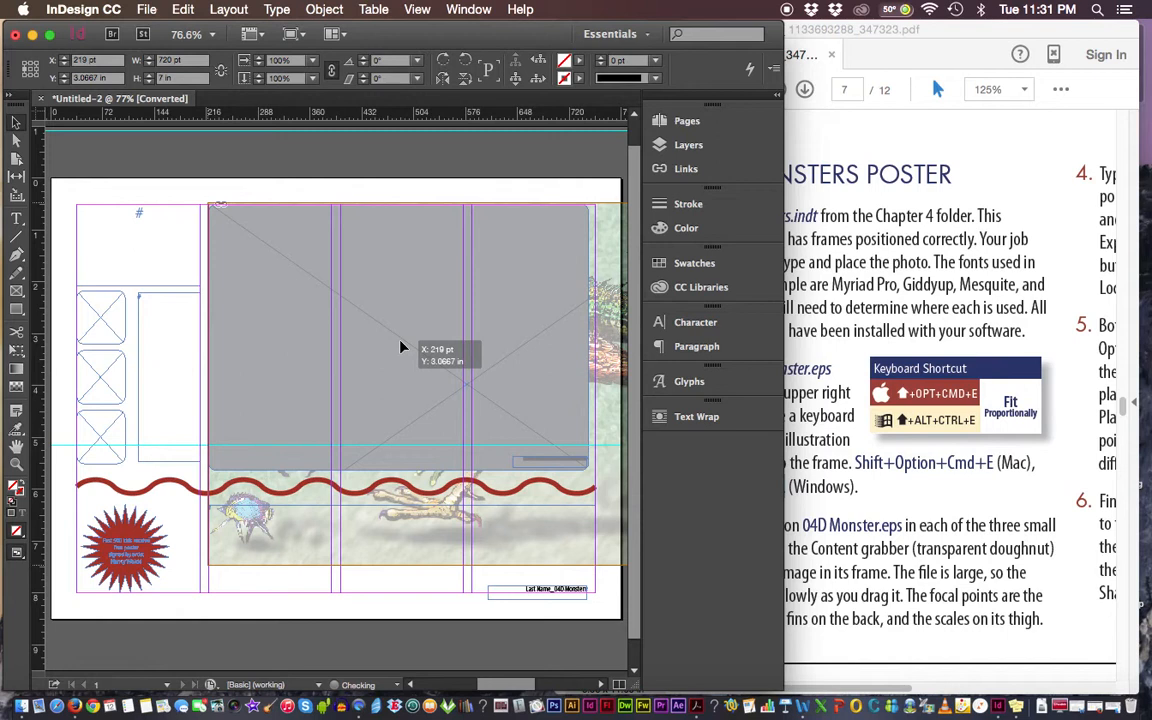
pyautogui.moveTo(400, 347)
pyautogui.mouseDown()
pyautogui.moveTo(352, 334)
pyautogui.moveTo(332, 343)
pyautogui.moveTo(399, 336)
pyautogui.mouseUp()
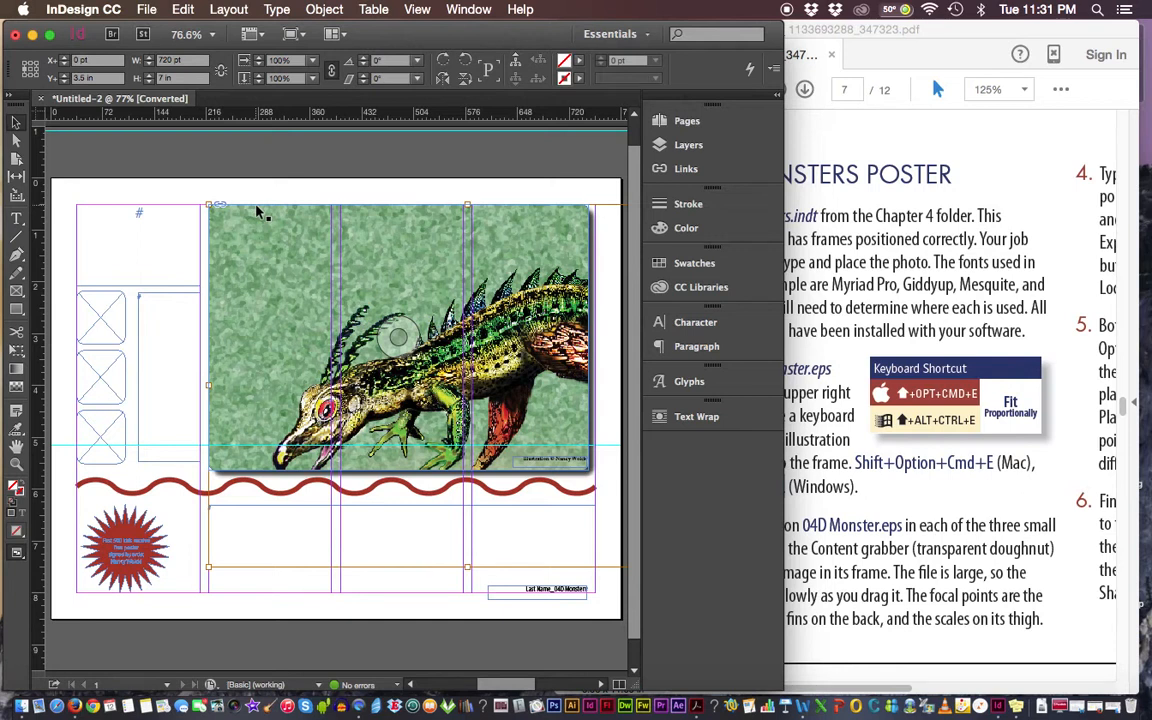
pyautogui.click(257, 211)
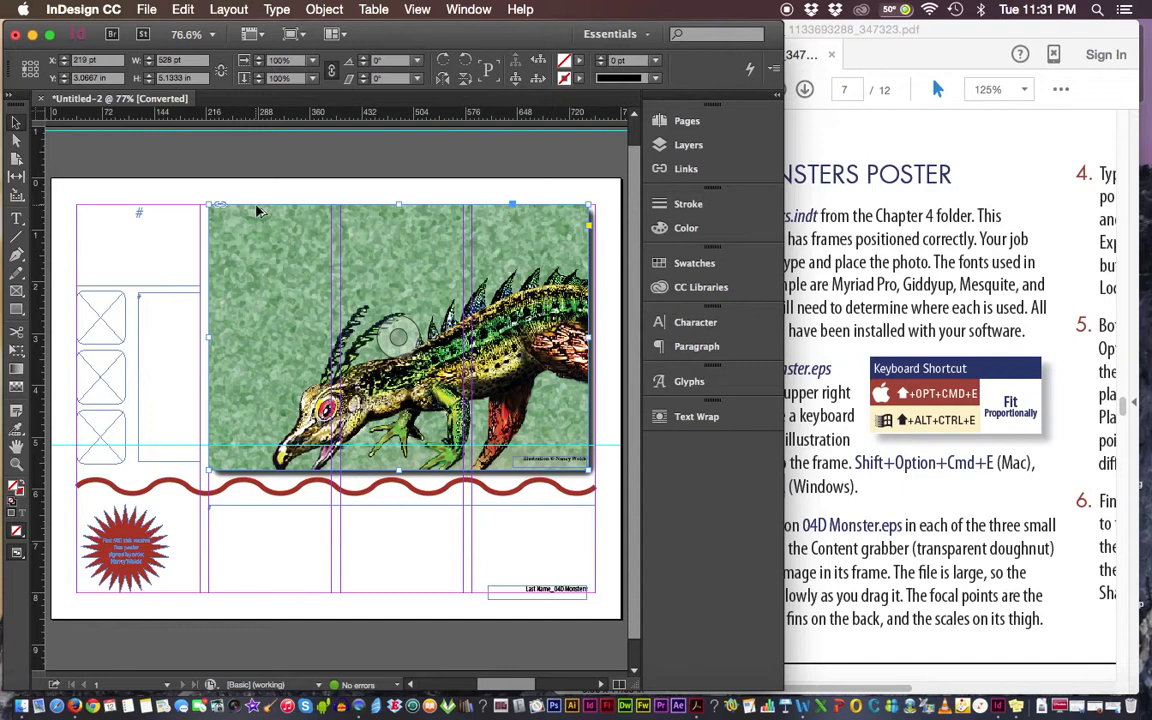
pyautogui.press('shift+alt+super+e')
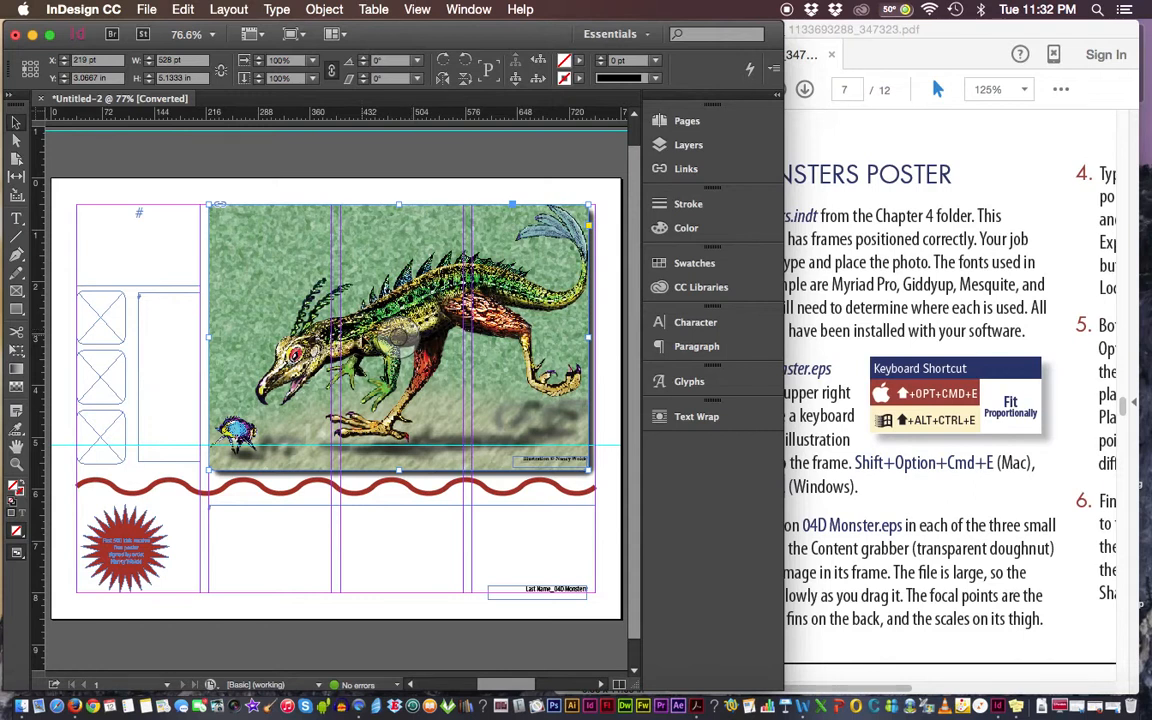
# - Place 04D Monster.eps into the uppermost of the three small photo frames
pyautogui.click(103, 324)
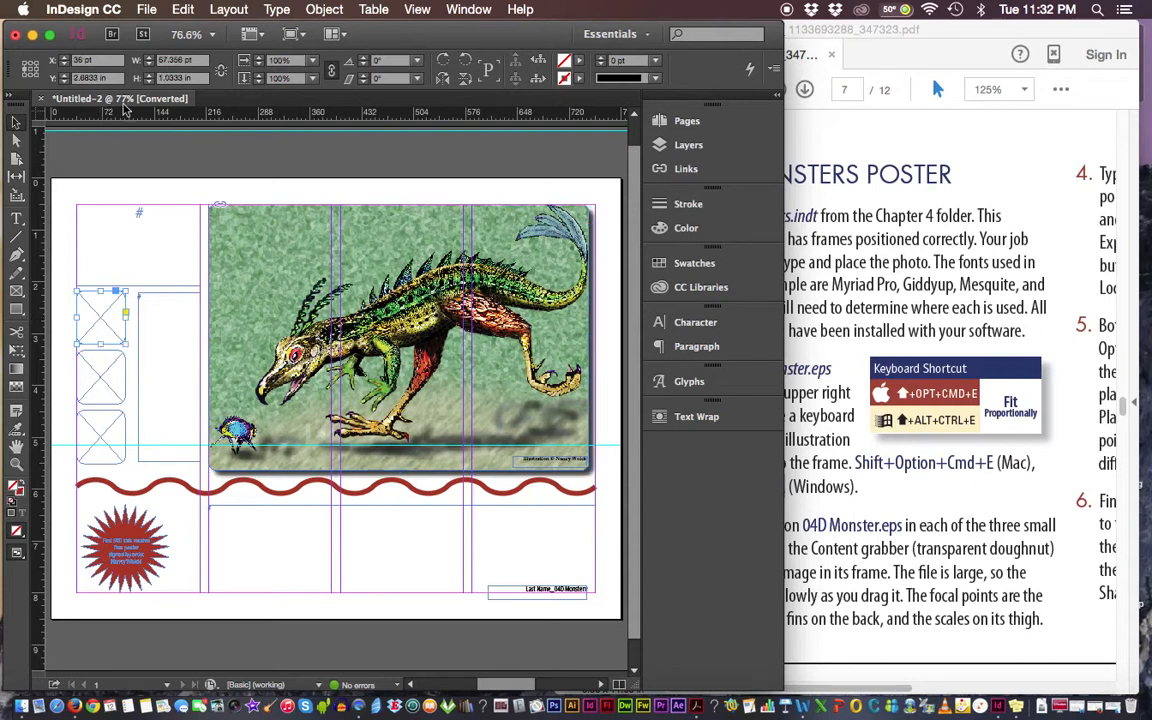
pyautogui.click(140, 12)
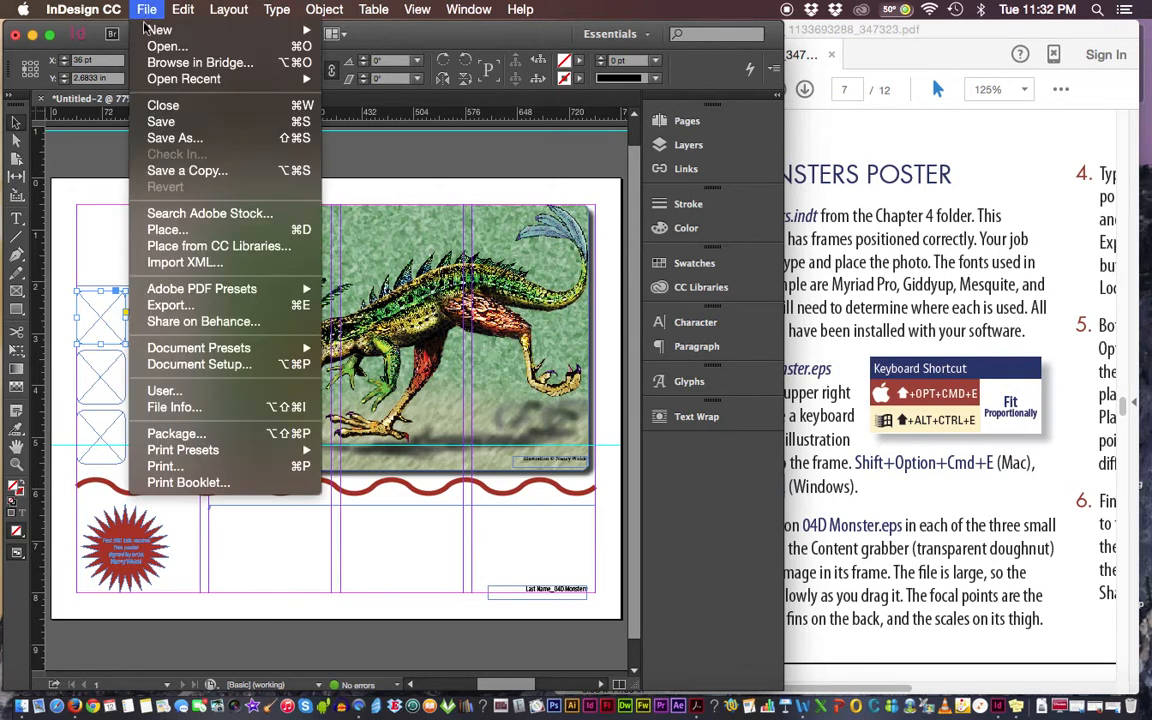
pyautogui.click(165, 229)
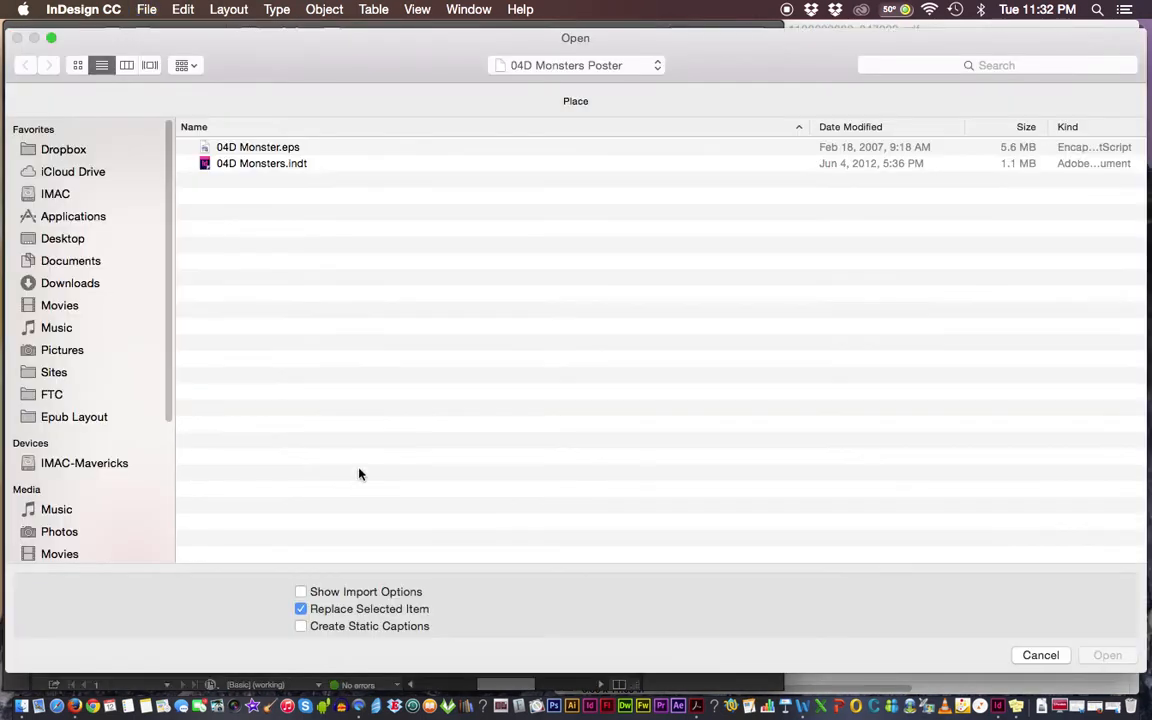
pyautogui.doubleClick(275, 150)
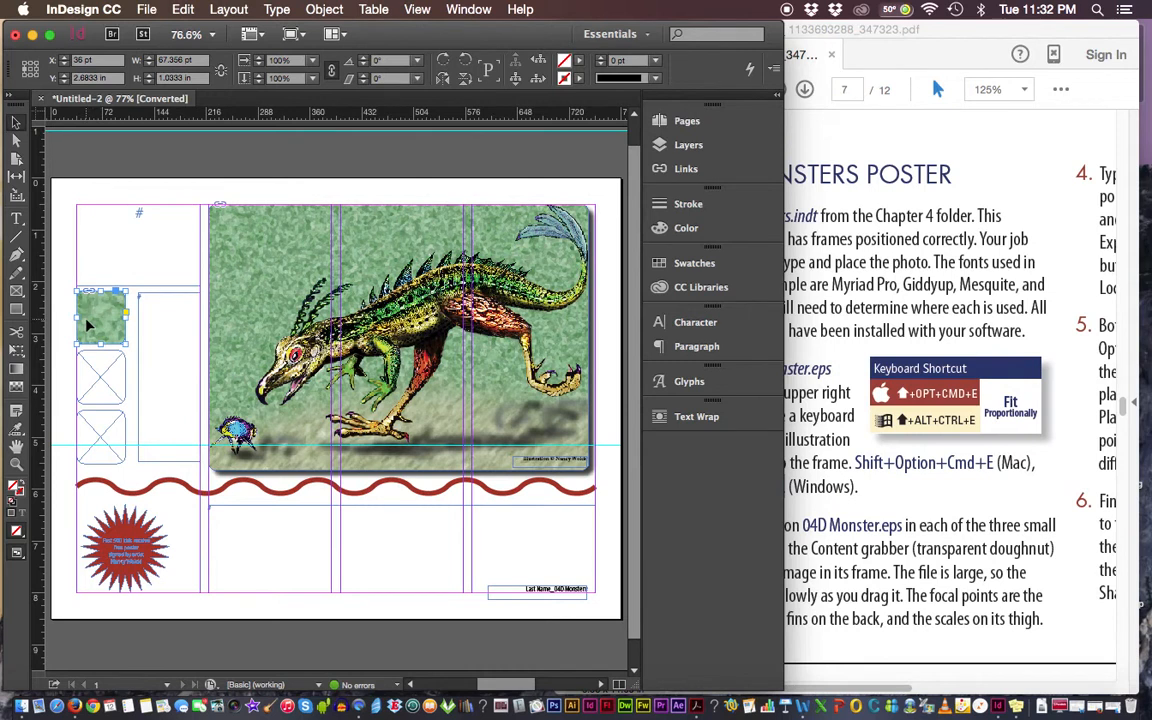
# - Reposition the illustration inside the uppermost small photo frame with the Content grabber so the monster's eye fills it
pyautogui.press('super+equal')
pyautogui.press('super+equal')
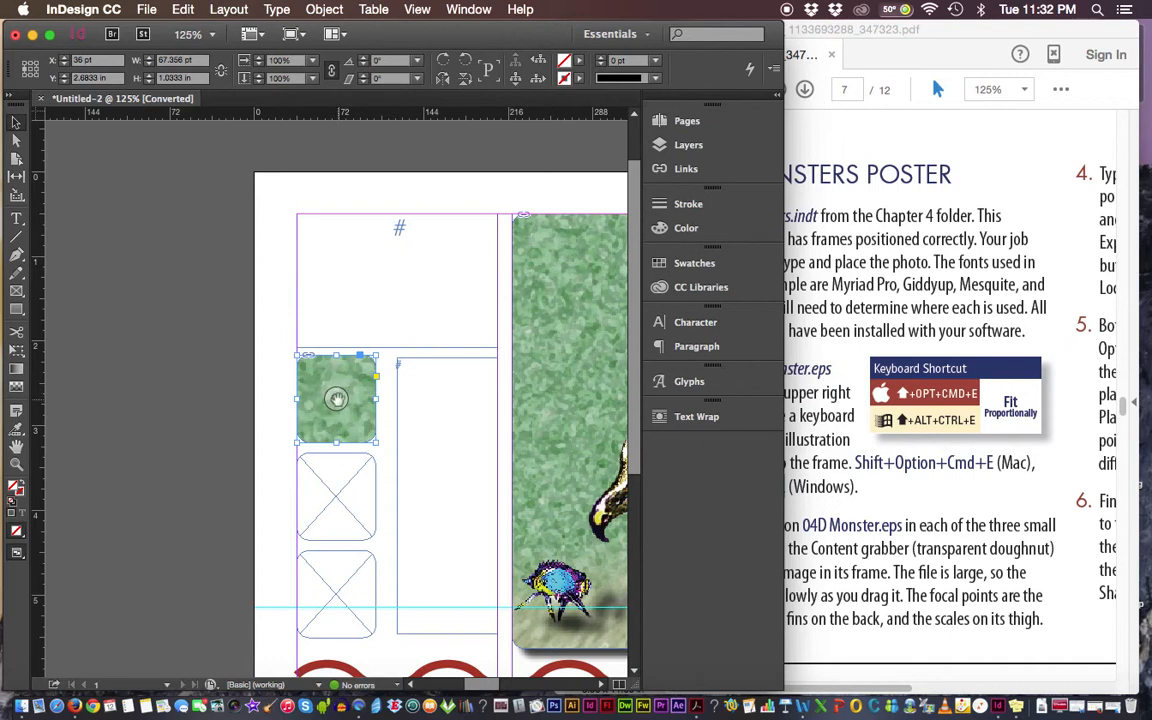
pyautogui.moveTo(336, 398); pyautogui.dragTo(290, 290)
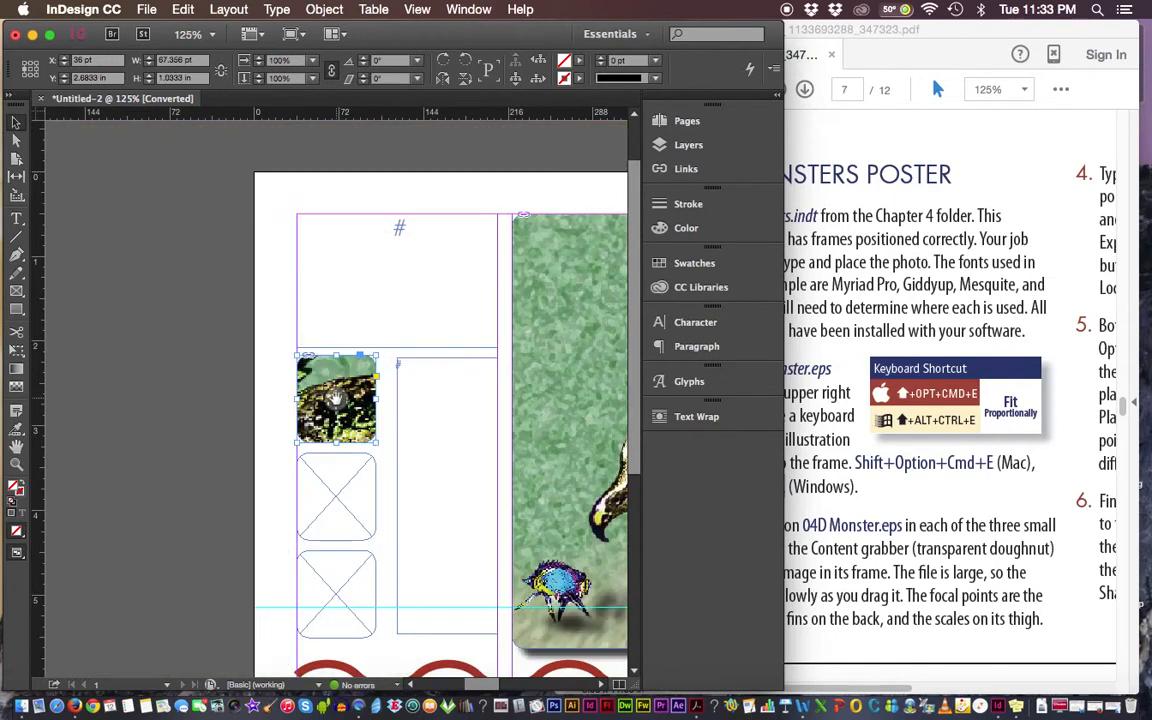
pyautogui.moveTo(337, 398); pyautogui.dragTo(337, 404)
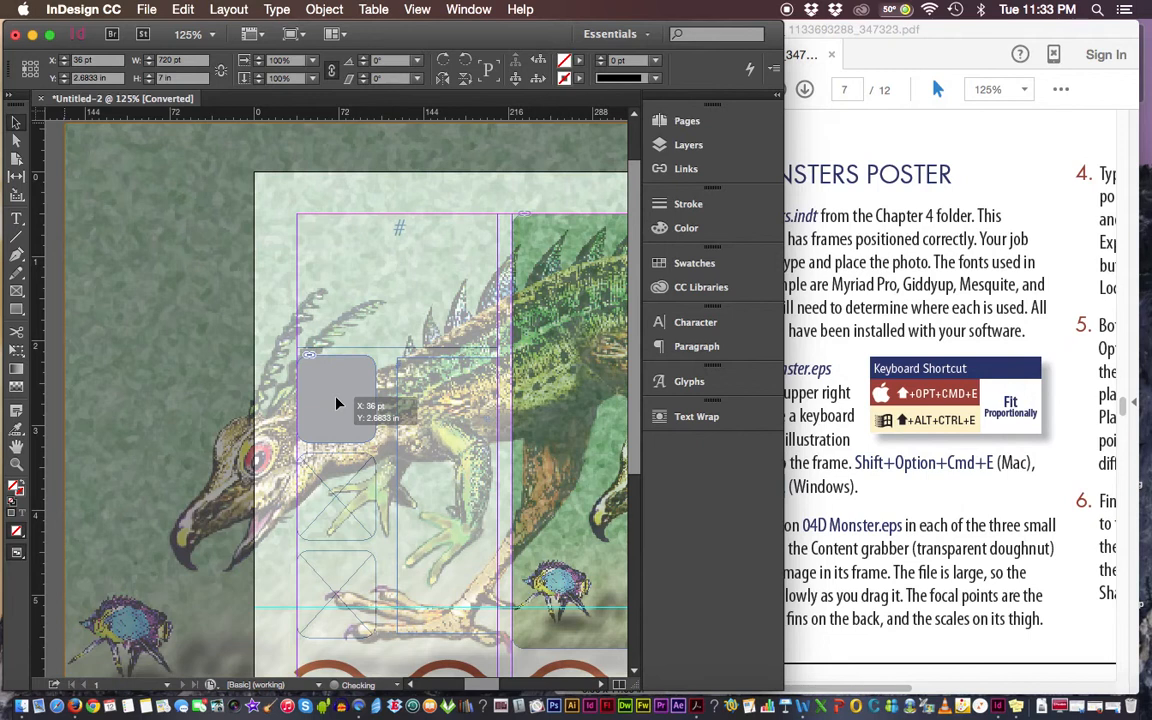
pyautogui.moveTo(337, 404); pyautogui.dragTo(404, 341)
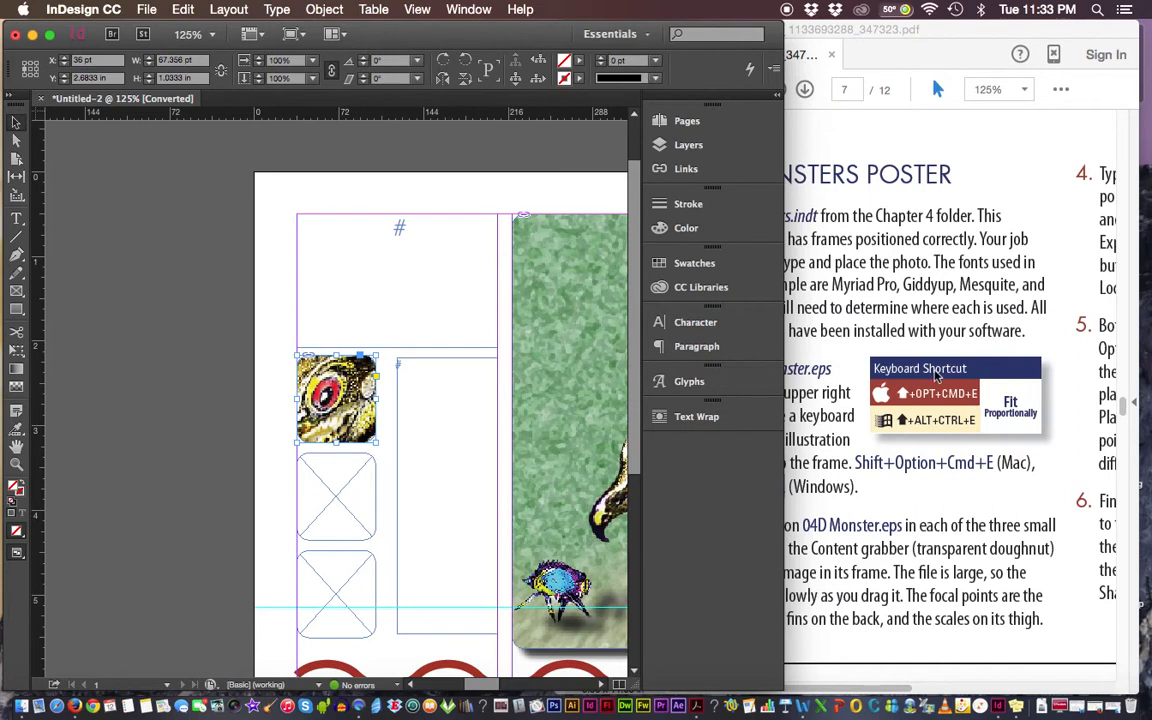
# - Using the PDF's sample poster as reference, scale the illustration inside the small frame to about 89% and centre it on the eye
pyautogui.click(920, 330)
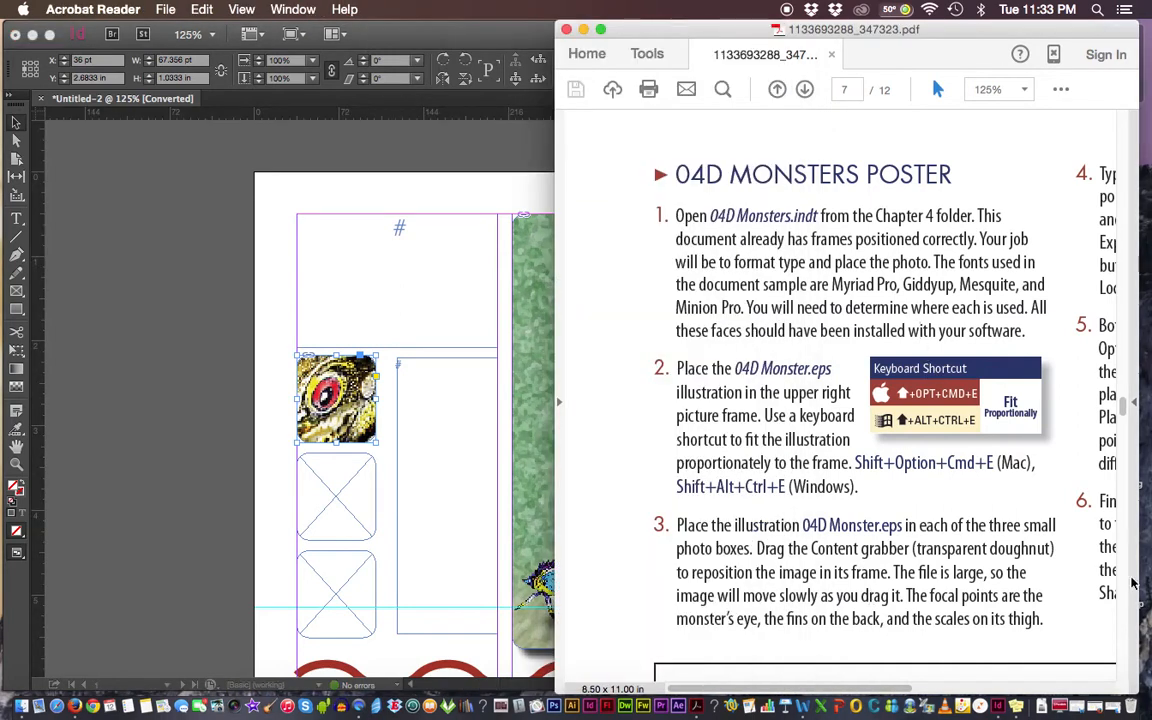
pyautogui.click(1123, 521)
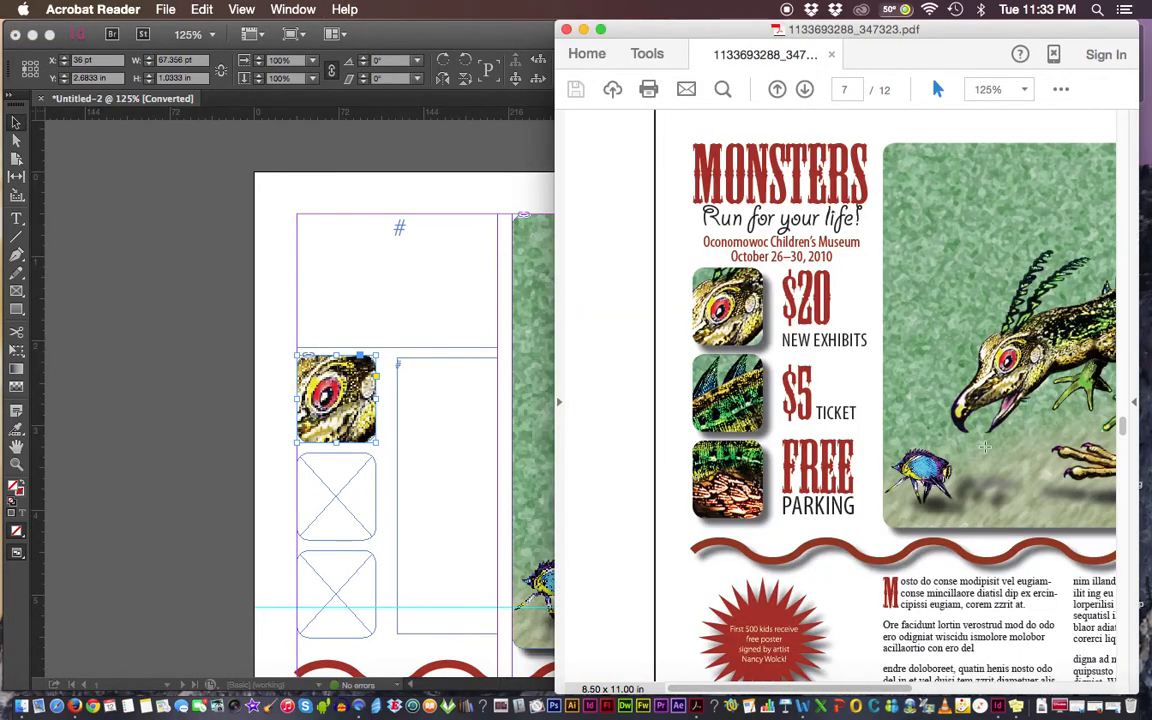
pyautogui.click(285, 362)
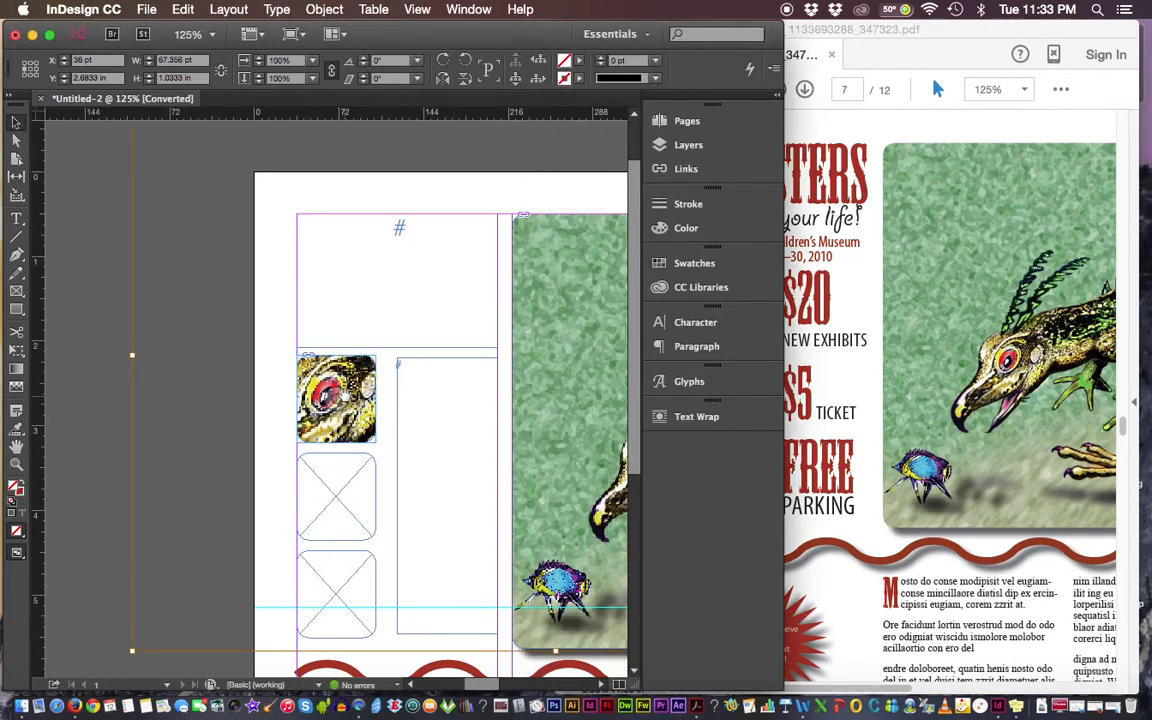
pyautogui.click(304, 358)
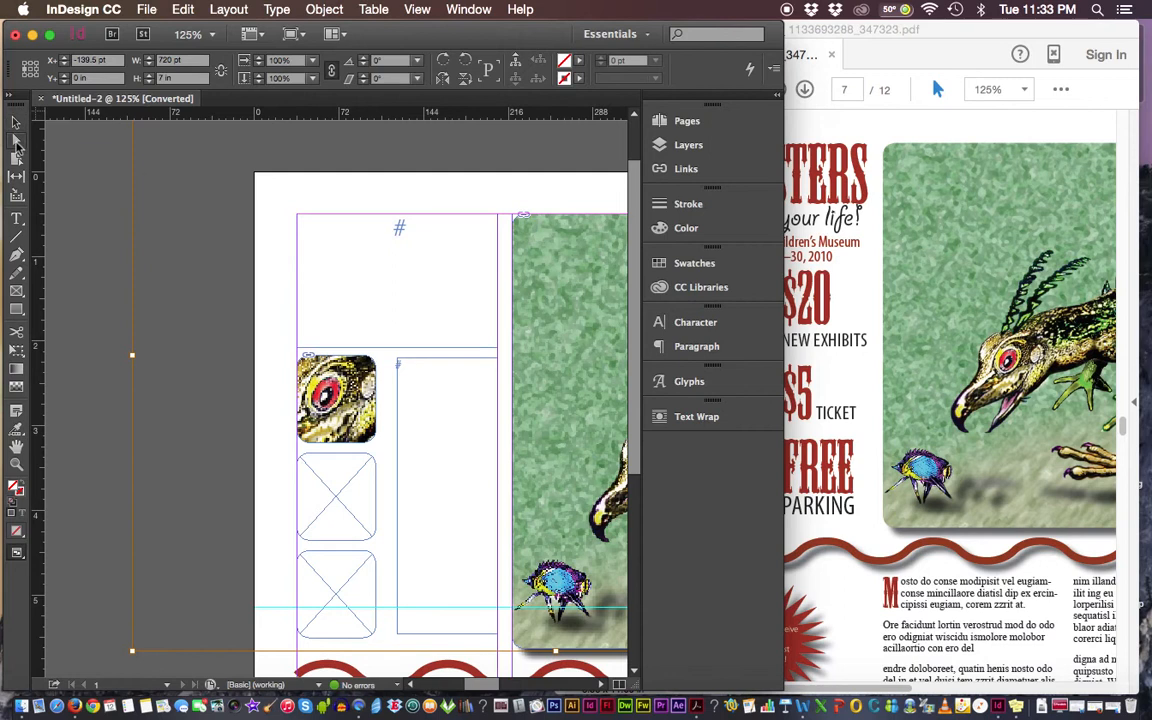
pyautogui.click(22, 147)
pyautogui.click(16, 122)
pyautogui.press('super+minus')
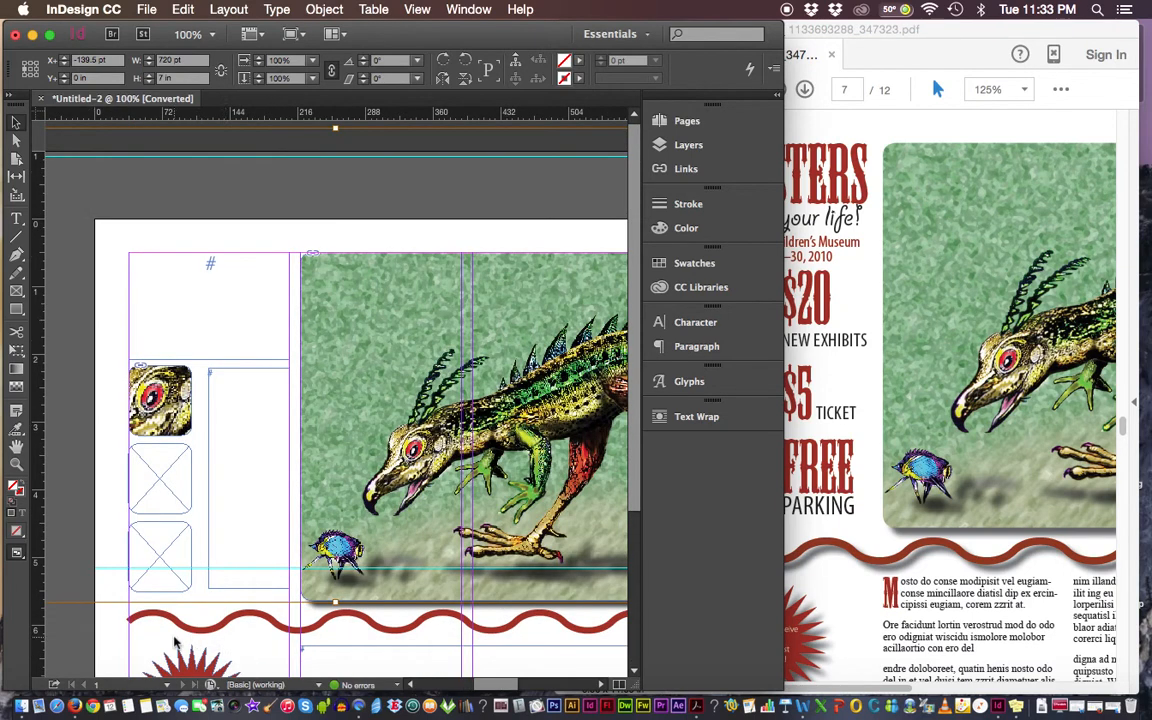
pyautogui.press('super+minus')
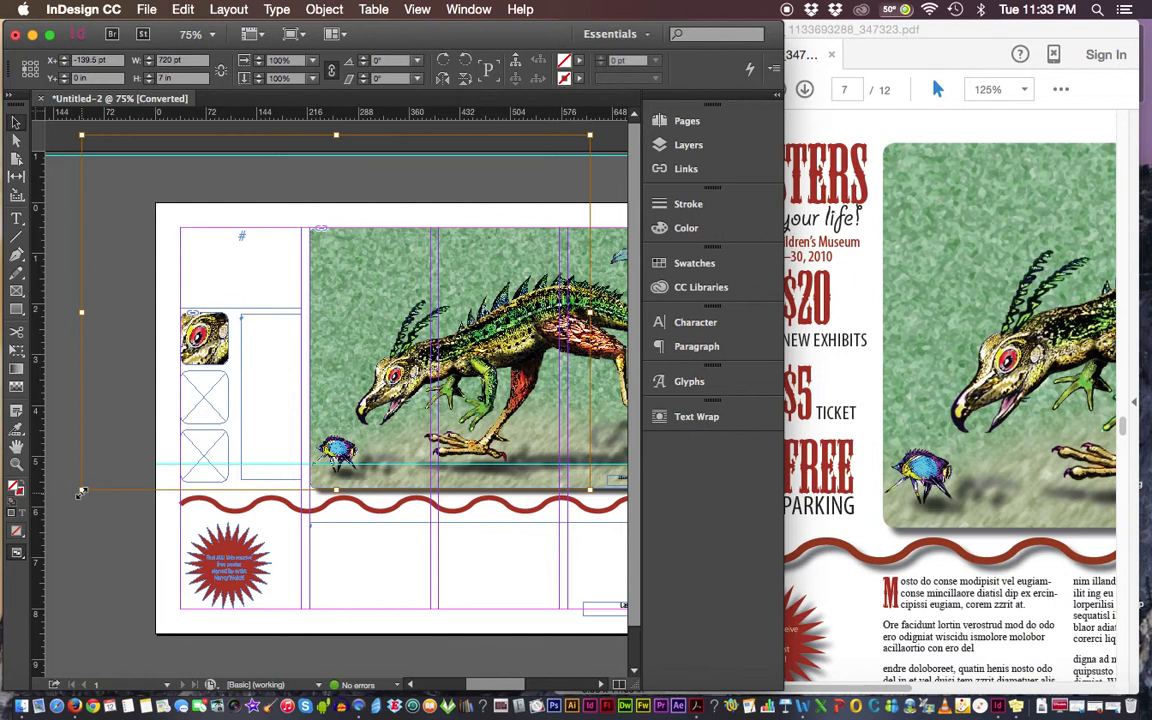
pyautogui.moveTo(82, 493); pyautogui.dragTo(111, 470)
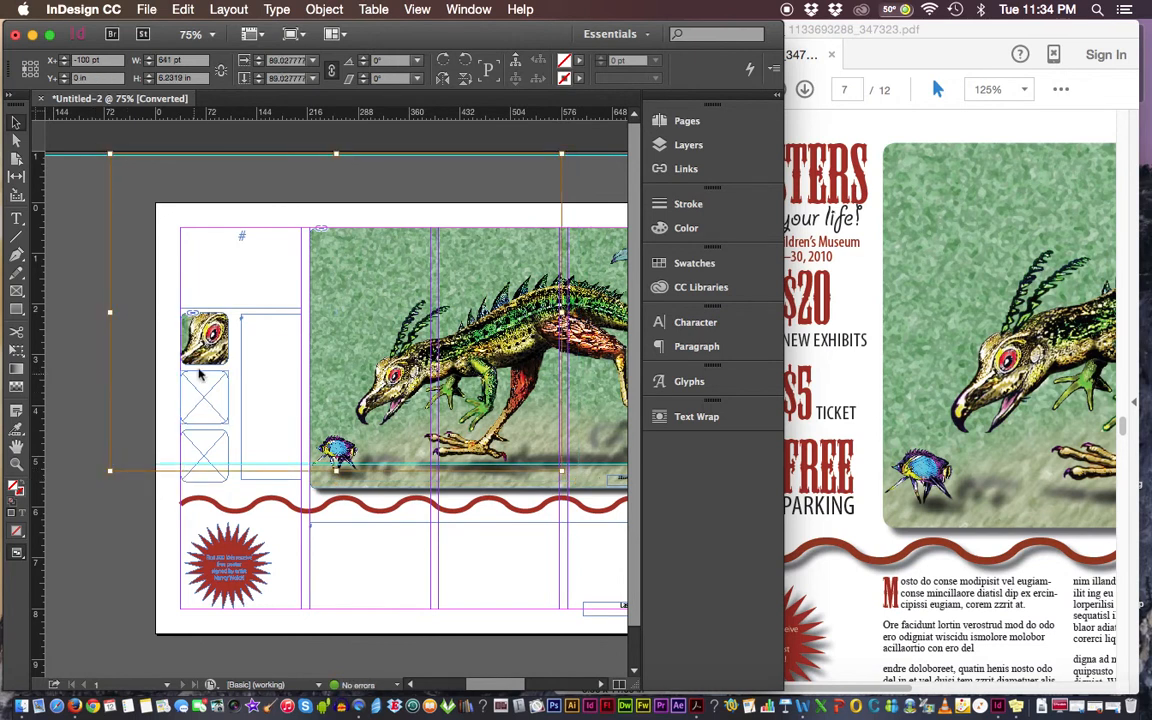
pyautogui.moveTo(211, 342); pyautogui.dragTo(204, 344)
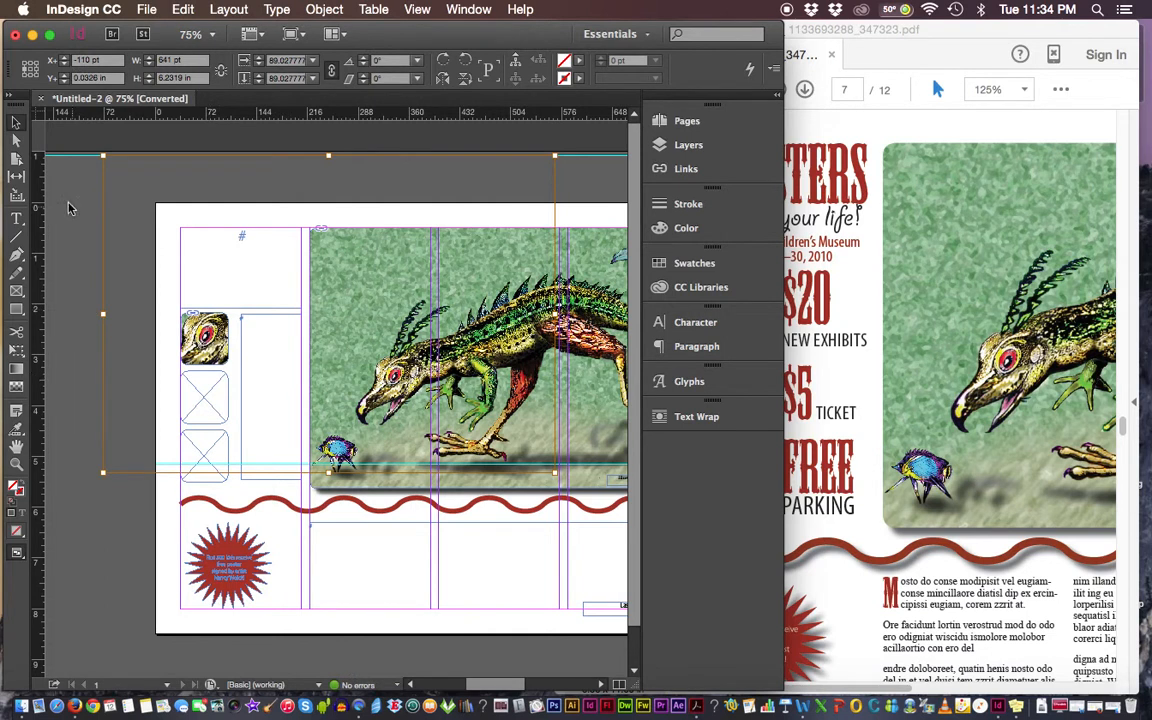
# - Review the 04D Monsters Poster instructions in the PDF, including the text, column and drop shadow steps, and the sample poster
pyautogui.click(838, 180)
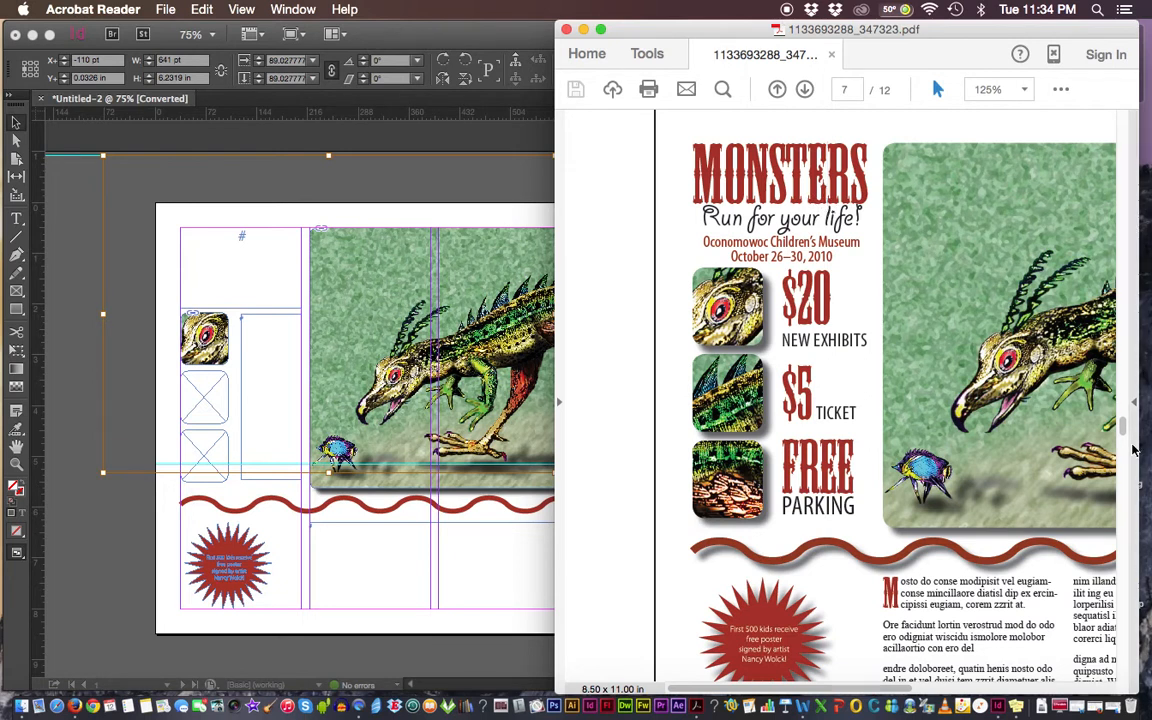
pyautogui.scroll(5, 1125, 422)
pyautogui.scroll(3, 1126, 421)
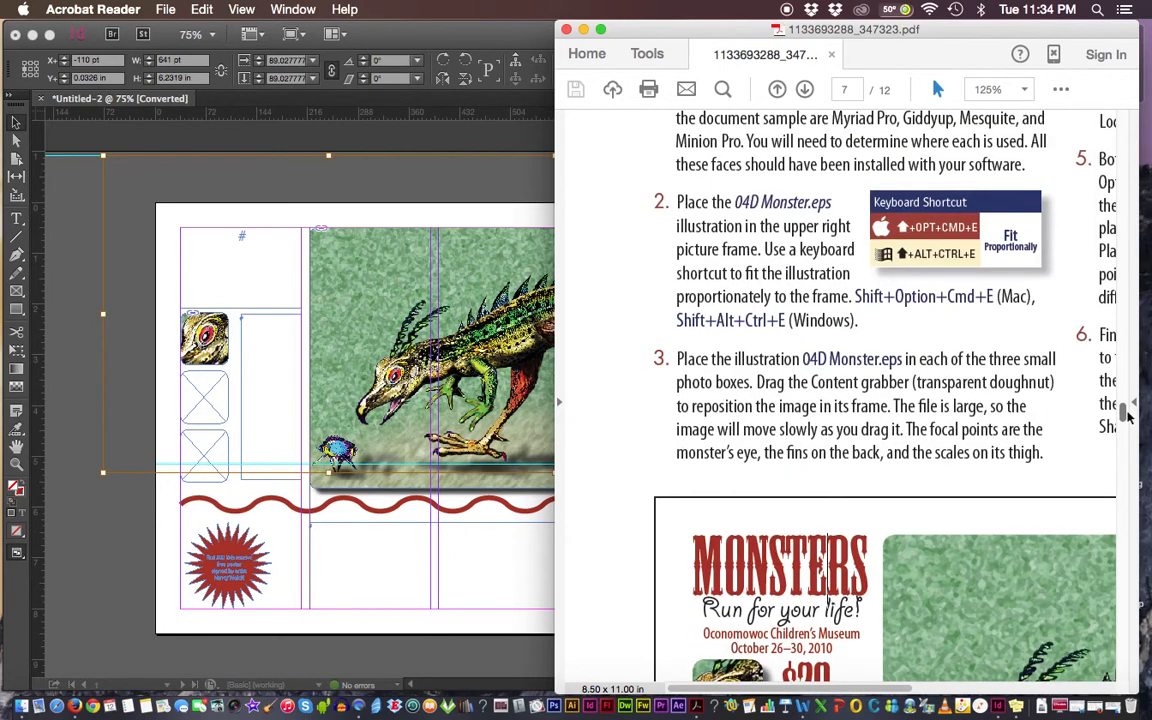
pyautogui.scroll(1, 1126, 416)
pyautogui.scroll(2, 1129, 413)
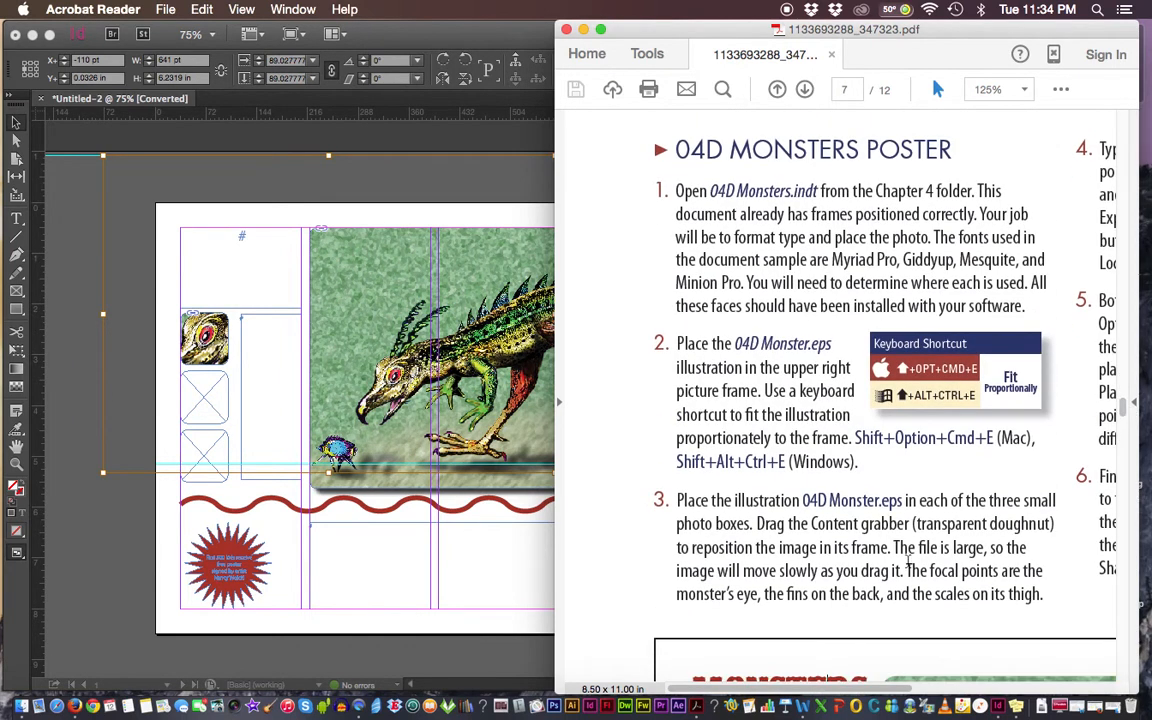
pyautogui.moveTo(783, 681); pyautogui.dragTo(967, 684)
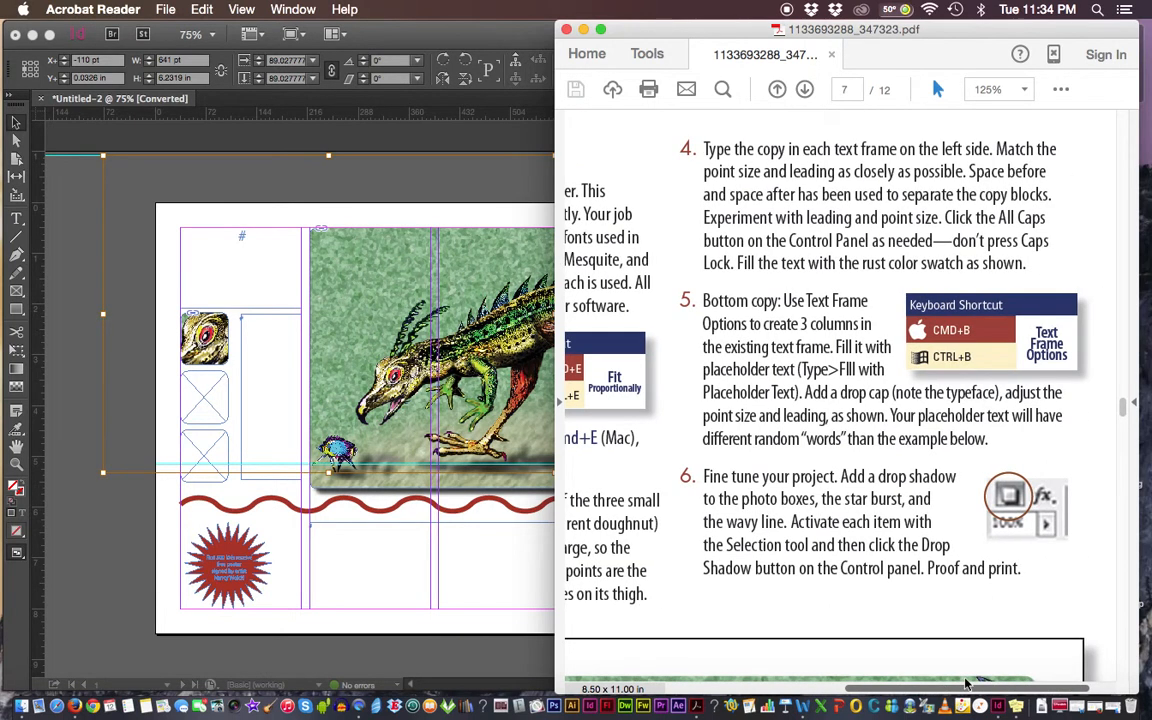
pyautogui.moveTo(967, 684); pyautogui.dragTo(800, 684)
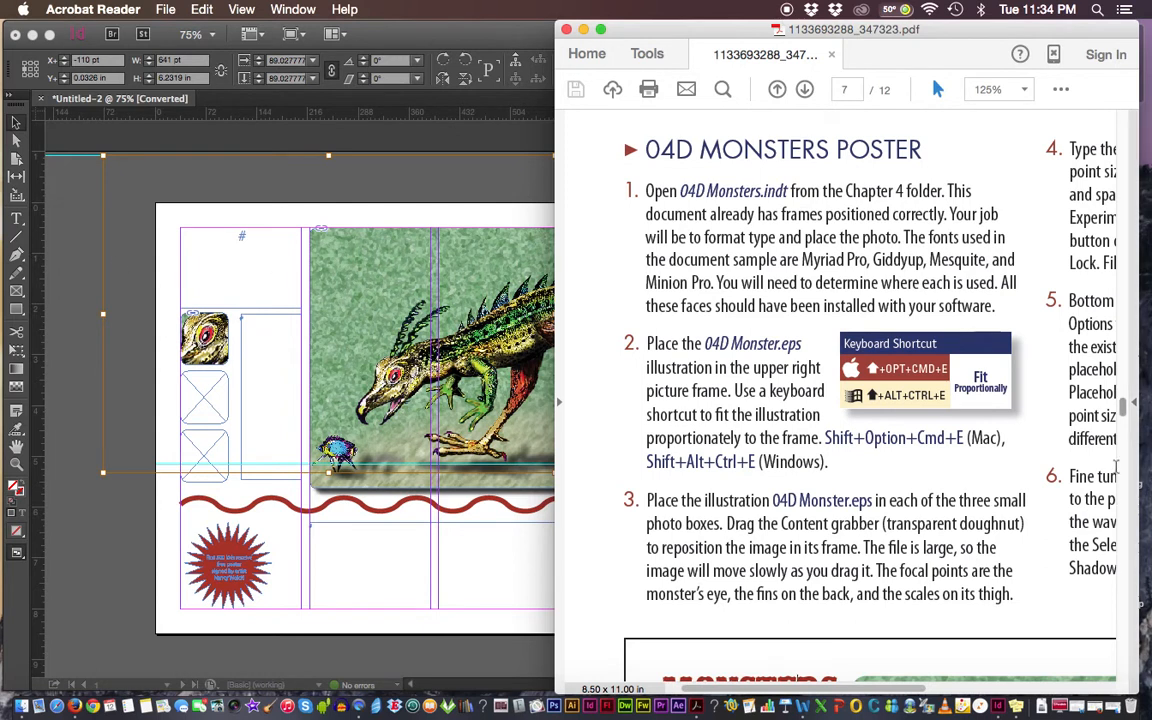
pyautogui.moveTo(1124, 410); pyautogui.dragTo(1124, 428)
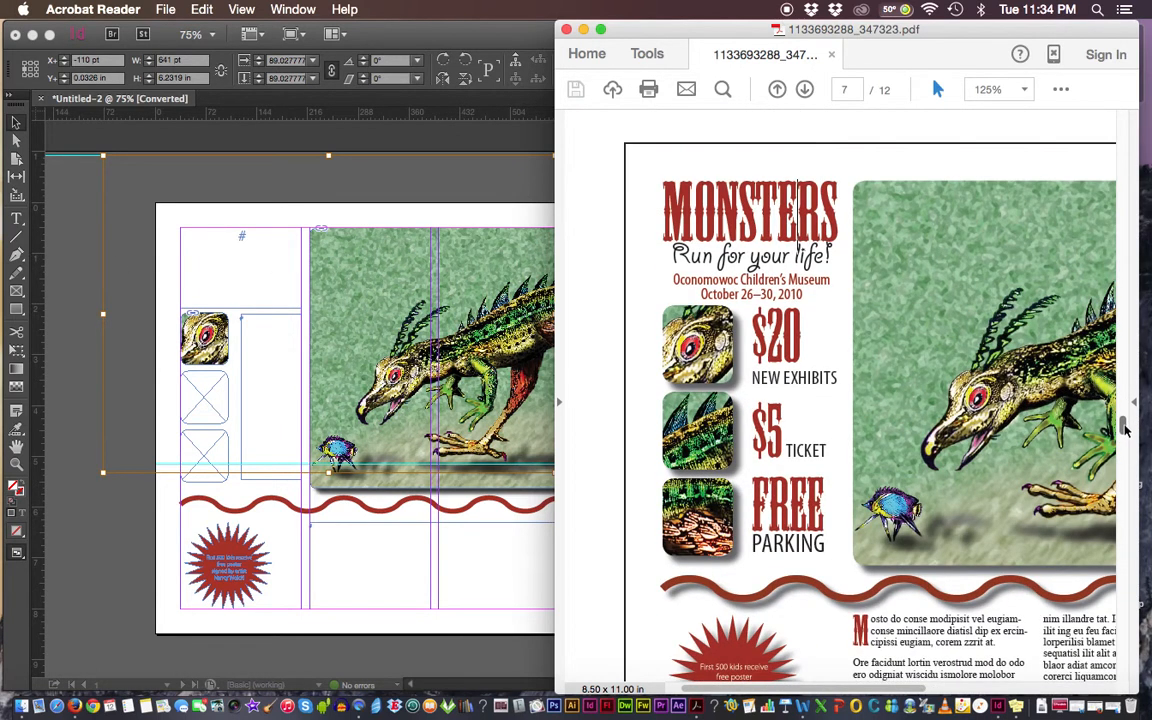
# - Copy the headline block from "Monsters" to "October 26–30, 2010" in the PDF sample and paste it into InDesign's text frame above the photos
pyautogui.moveTo(664, 212); pyautogui.dragTo(808, 294)
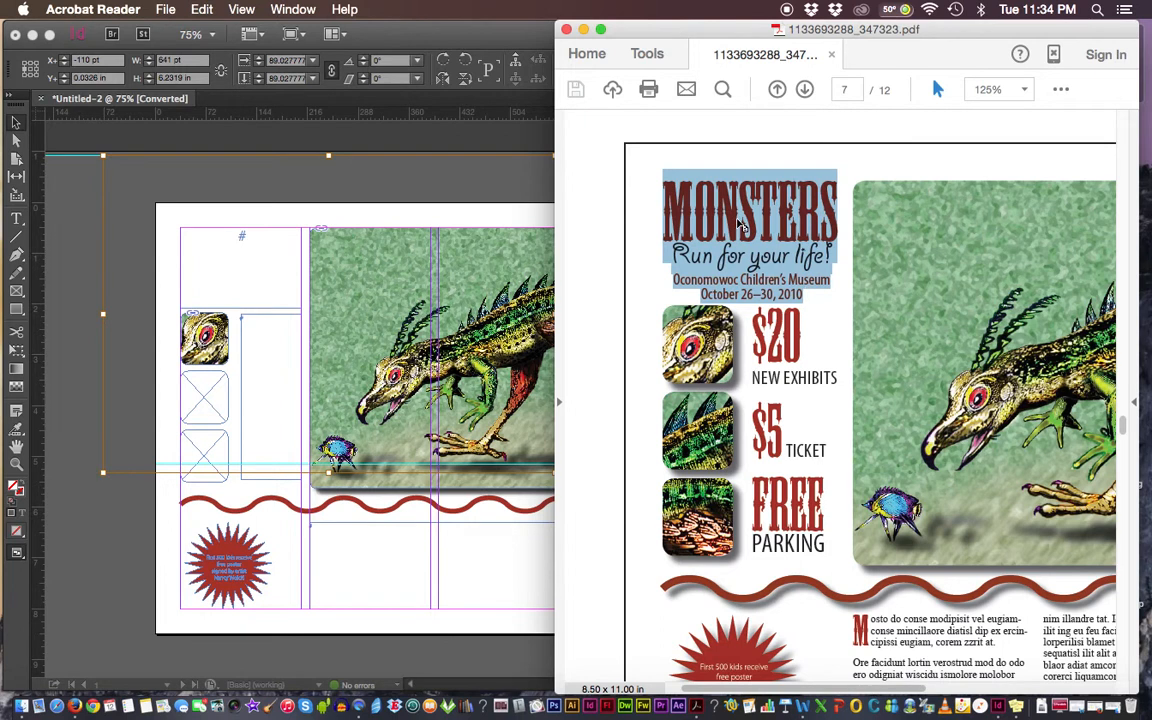
pyautogui.press('super+c')
pyautogui.click(226, 258)
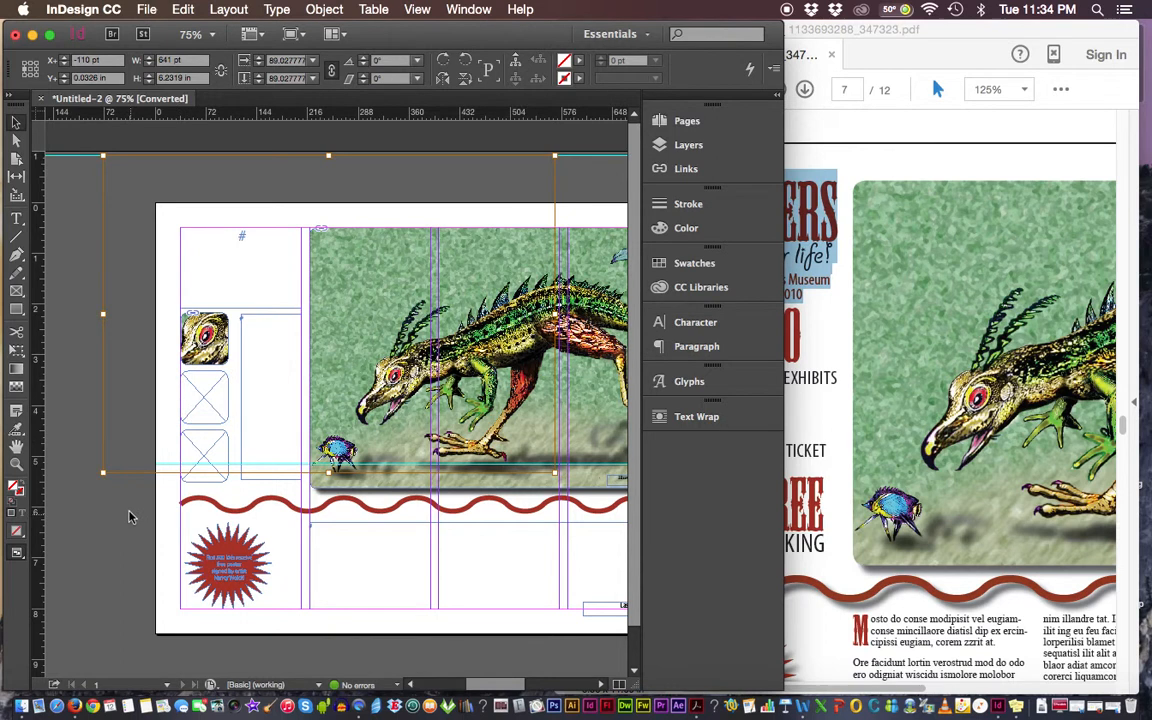
pyautogui.click(96, 509)
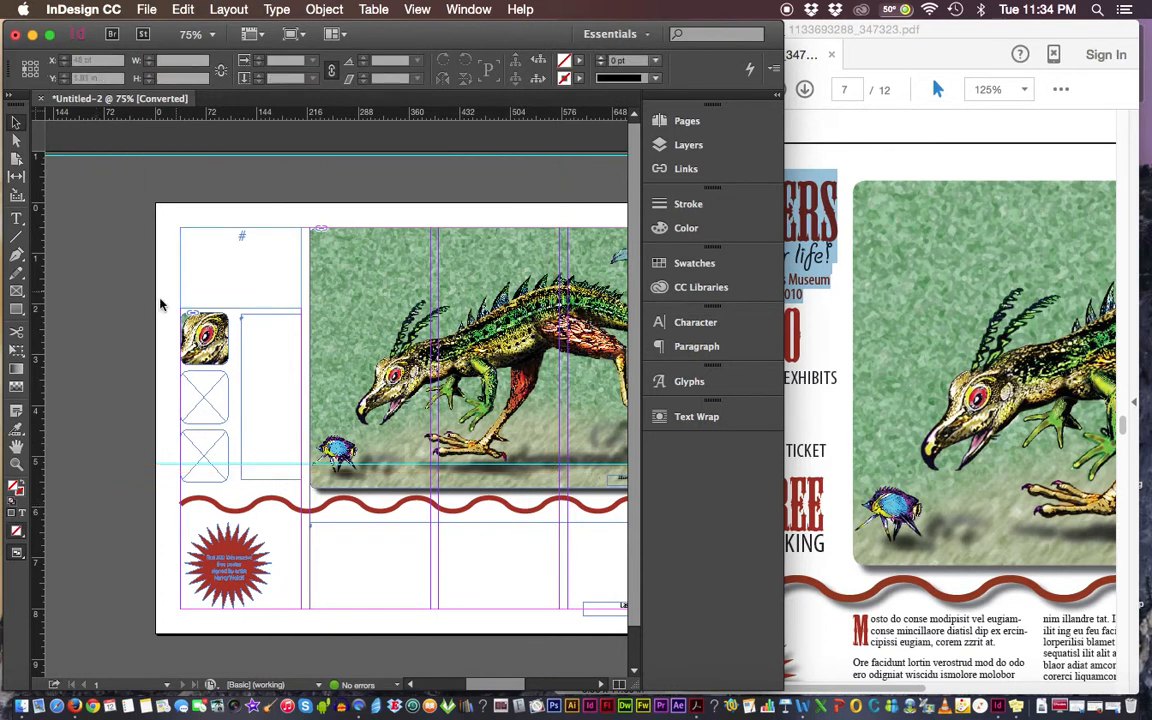
pyautogui.click(231, 262)
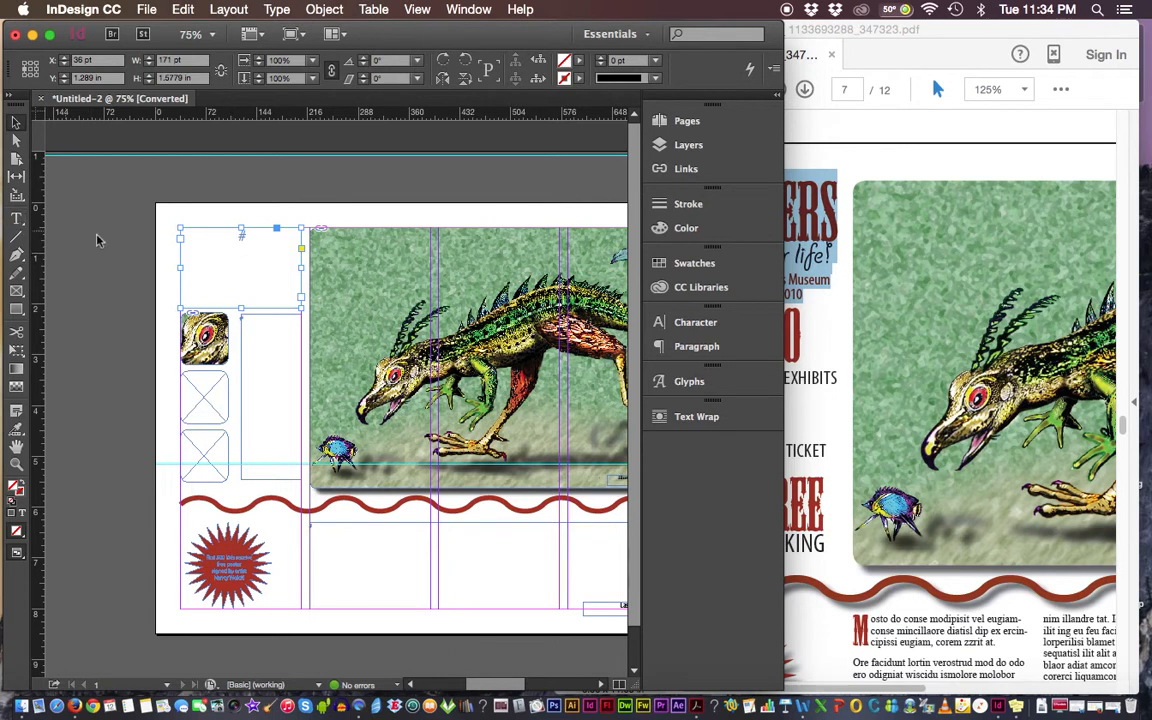
pyautogui.doubleClick(242, 254)
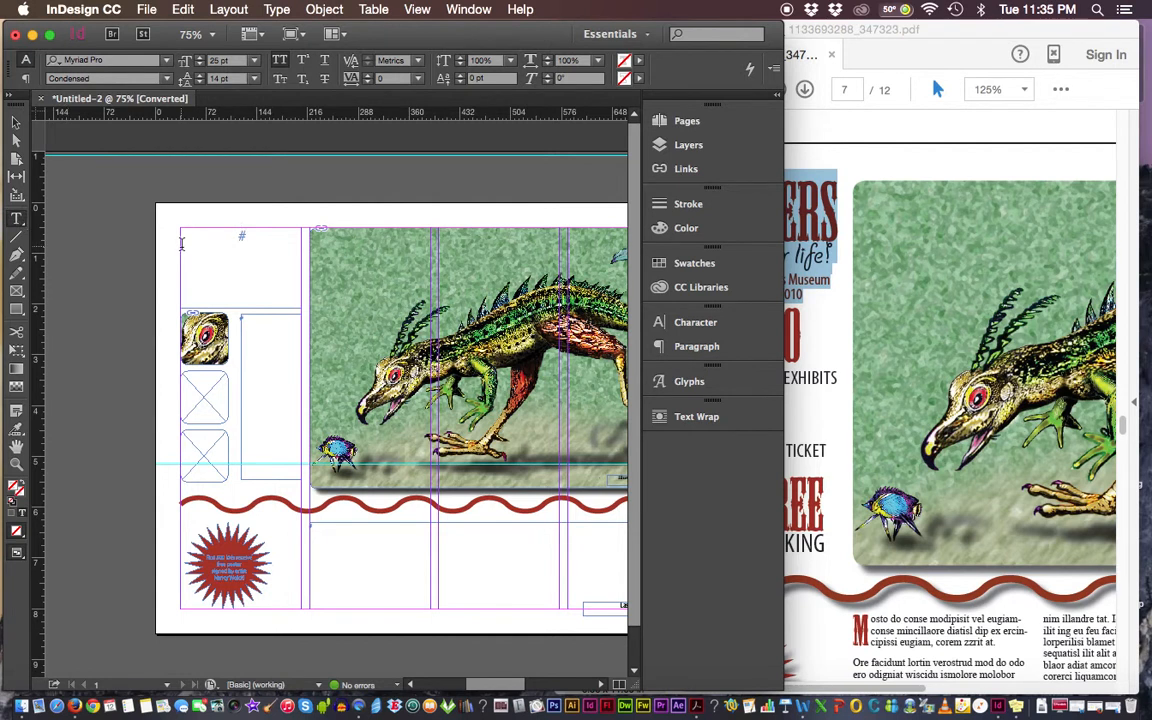
pyautogui.press('Escape')
pyautogui.press('super+v')
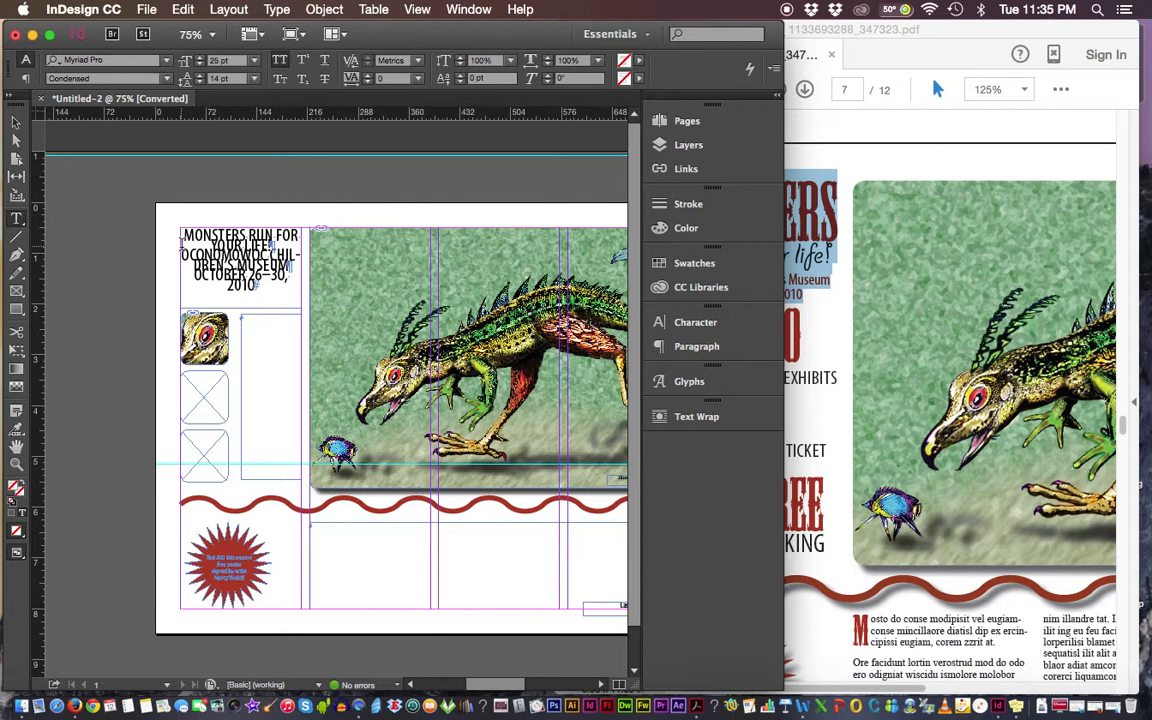
# - Turn off All Caps for all of the pasted headline text
pyautogui.click(184, 253)
pyautogui.press('super+a')
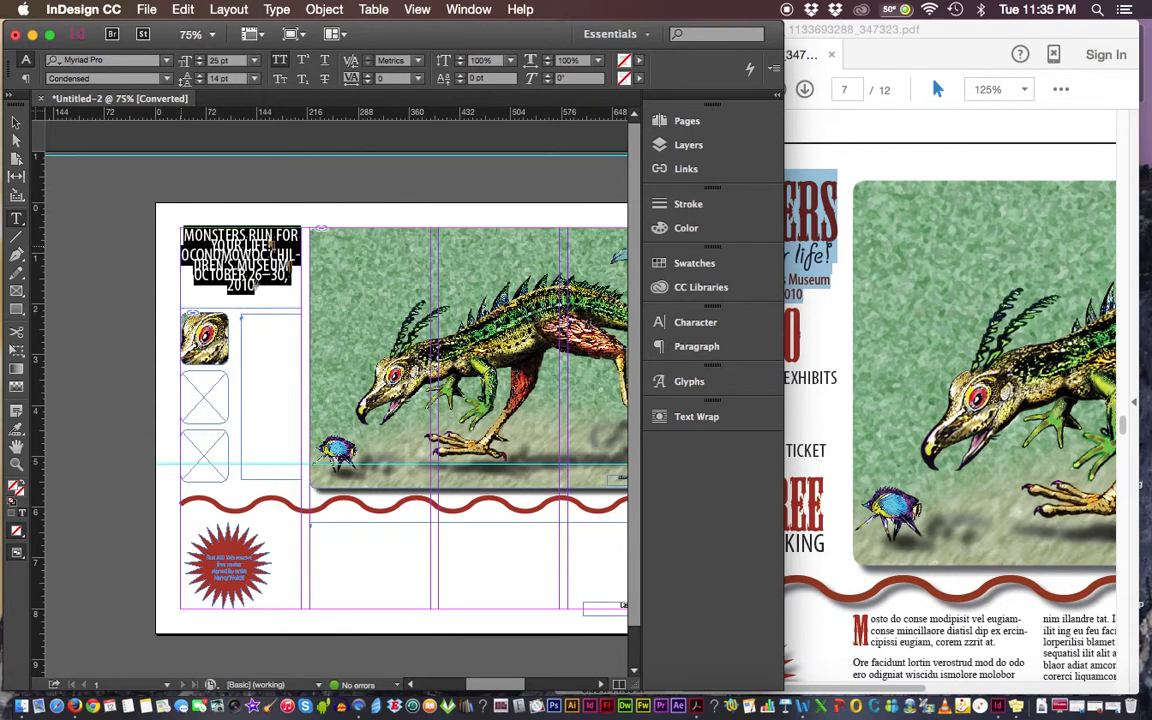
pyautogui.click(676, 325)
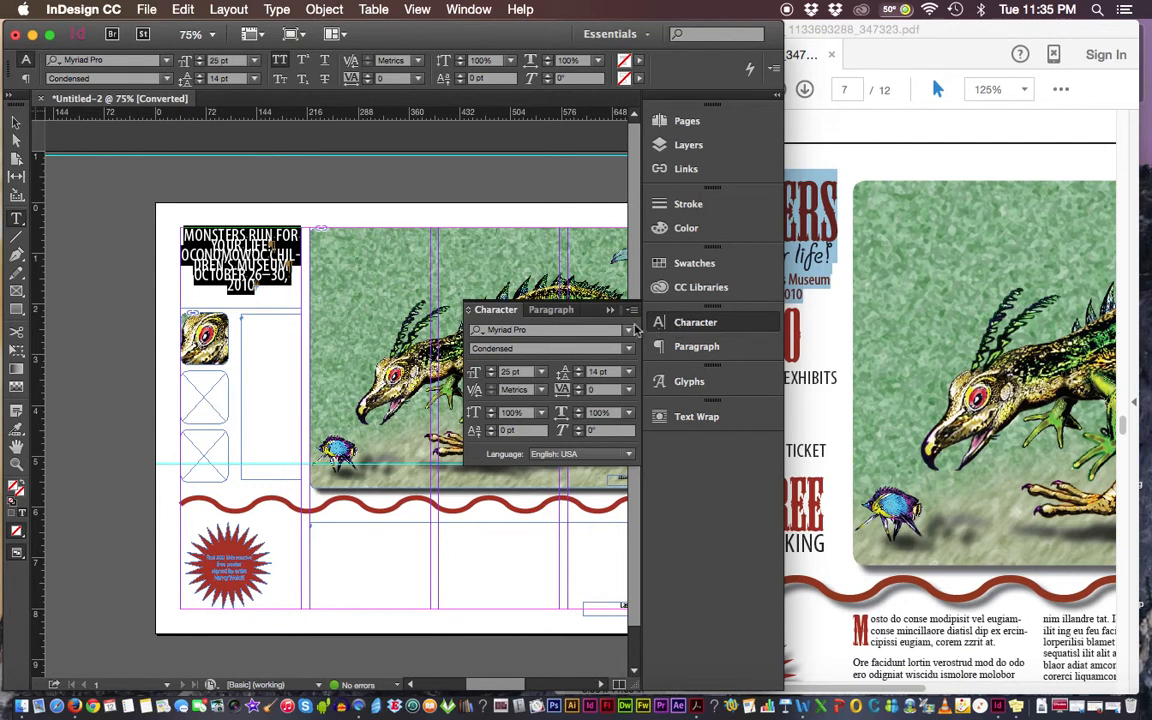
pyautogui.click(632, 310)
pyautogui.moveTo(662, 348)
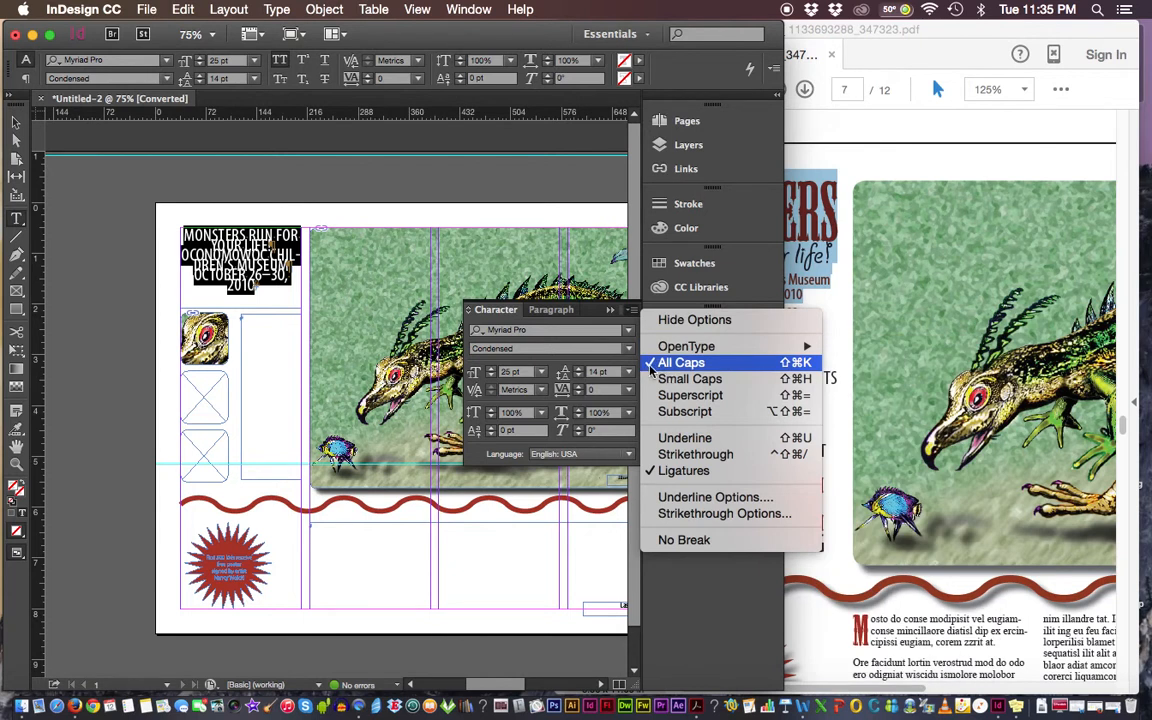
pyautogui.click(655, 369)
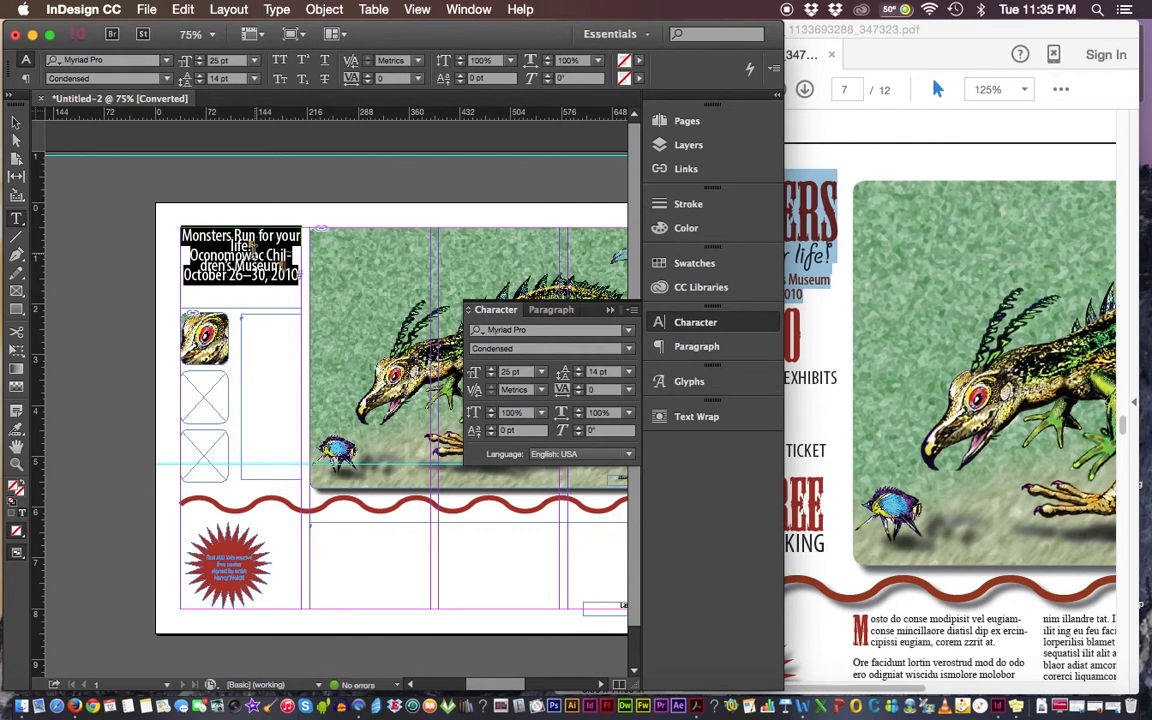
# - Break the headline after "Monsters" so "Run for your life!" starts its own line, and compare it with the PDF sample
pyautogui.click(833, 257)
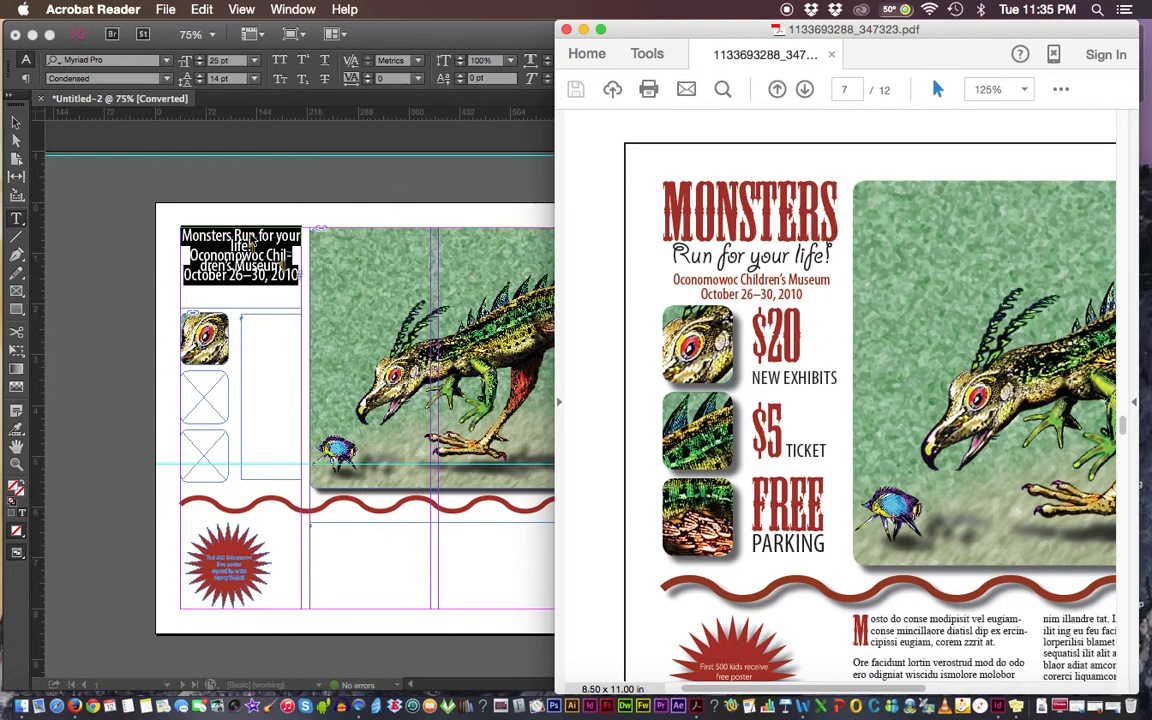
pyautogui.click(238, 240)
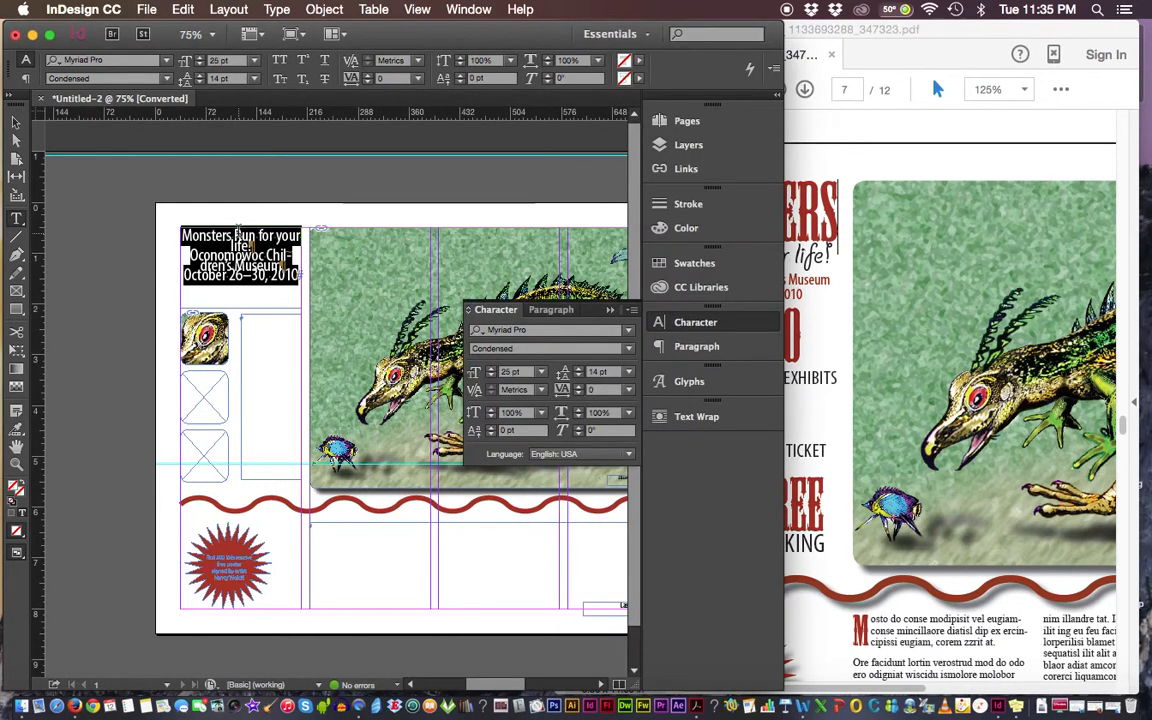
pyautogui.press('super+equal')
pyautogui.press('super+equal')
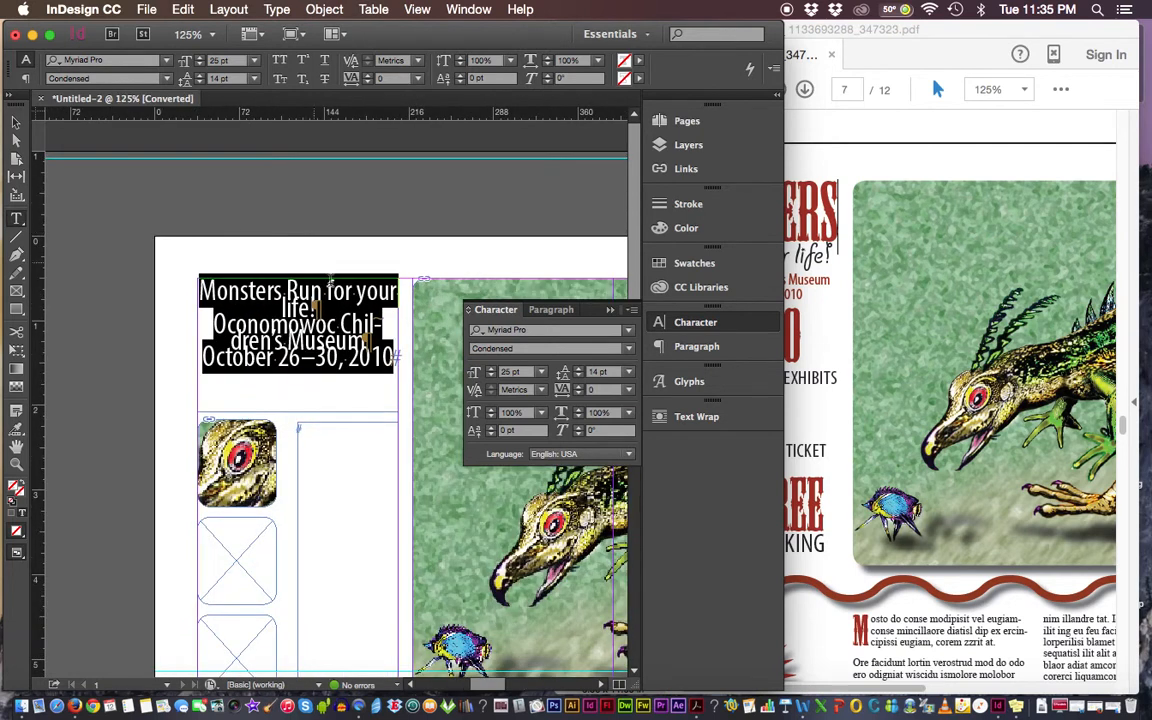
pyautogui.click(285, 291)
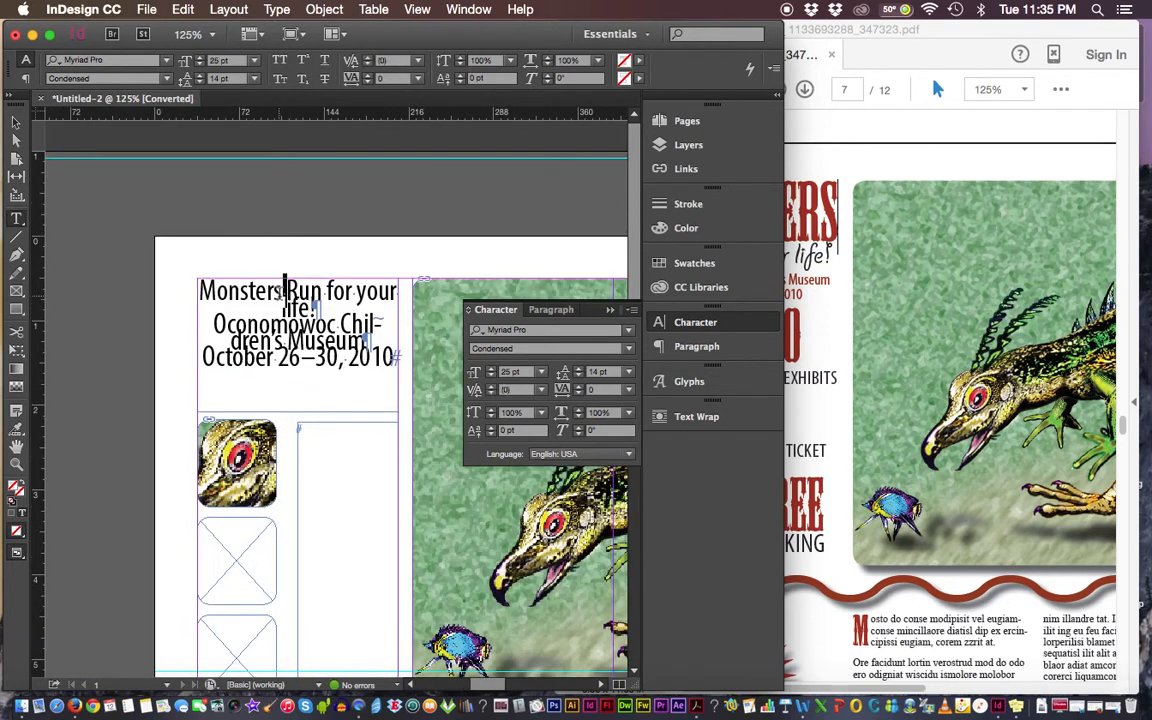
pyautogui.press('Return')
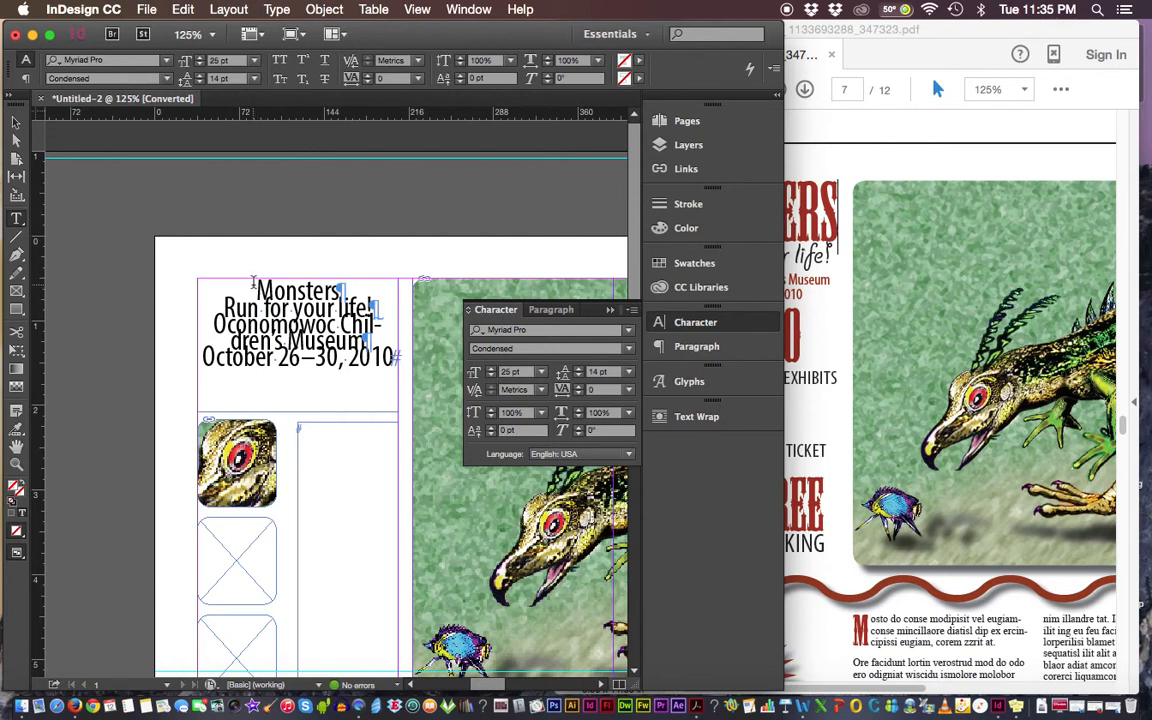
pyautogui.click(830, 345)
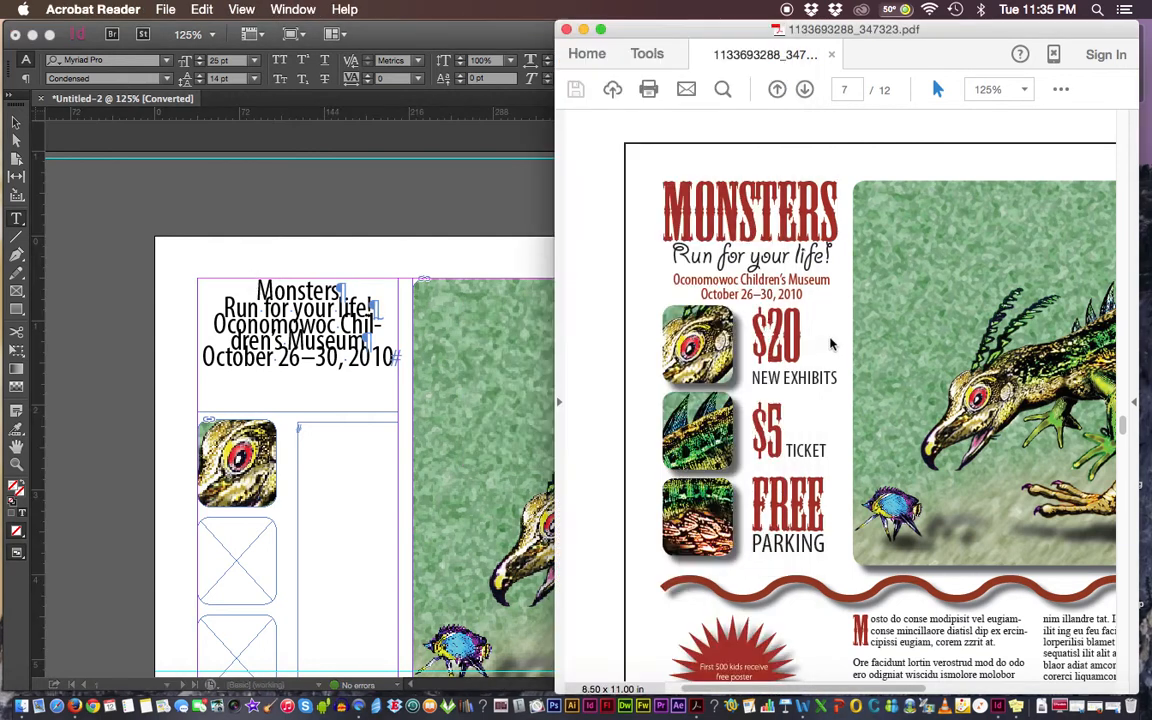
pyautogui.click(238, 262)
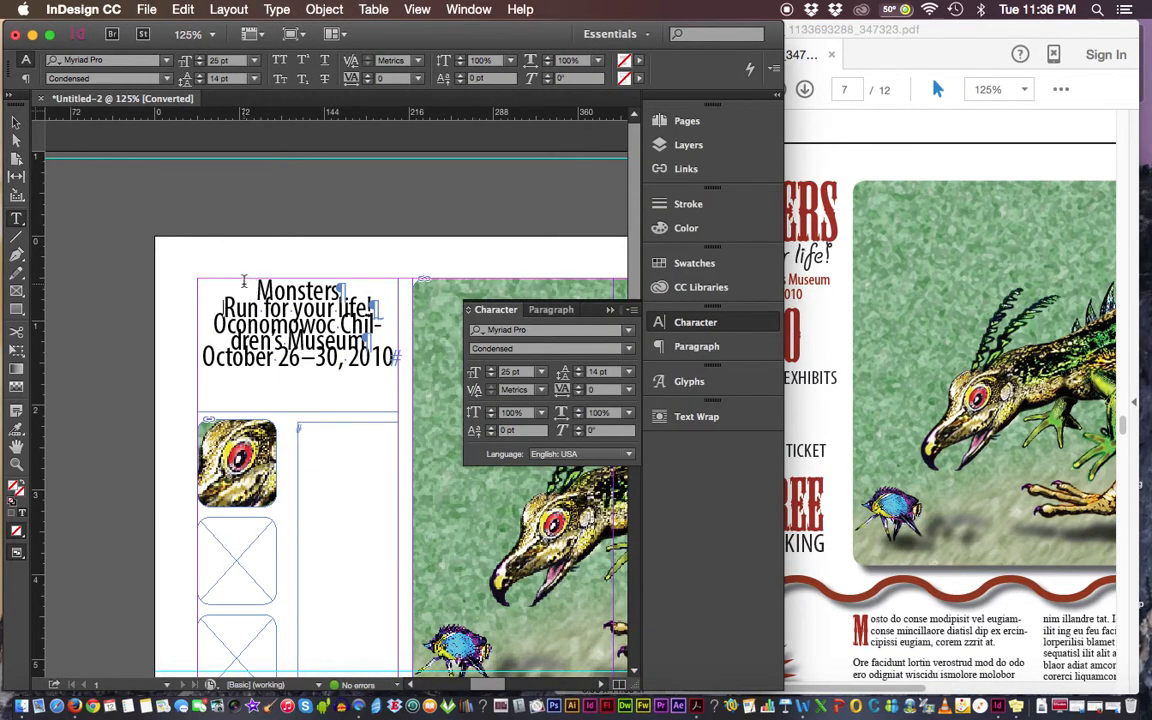
# - Reduce the "Oconomowoc Children's Museum" and "October 26–30, 2010" lines to a font size of 16 pt
pyautogui.moveTo(242, 281); pyautogui.dragTo(378, 352)
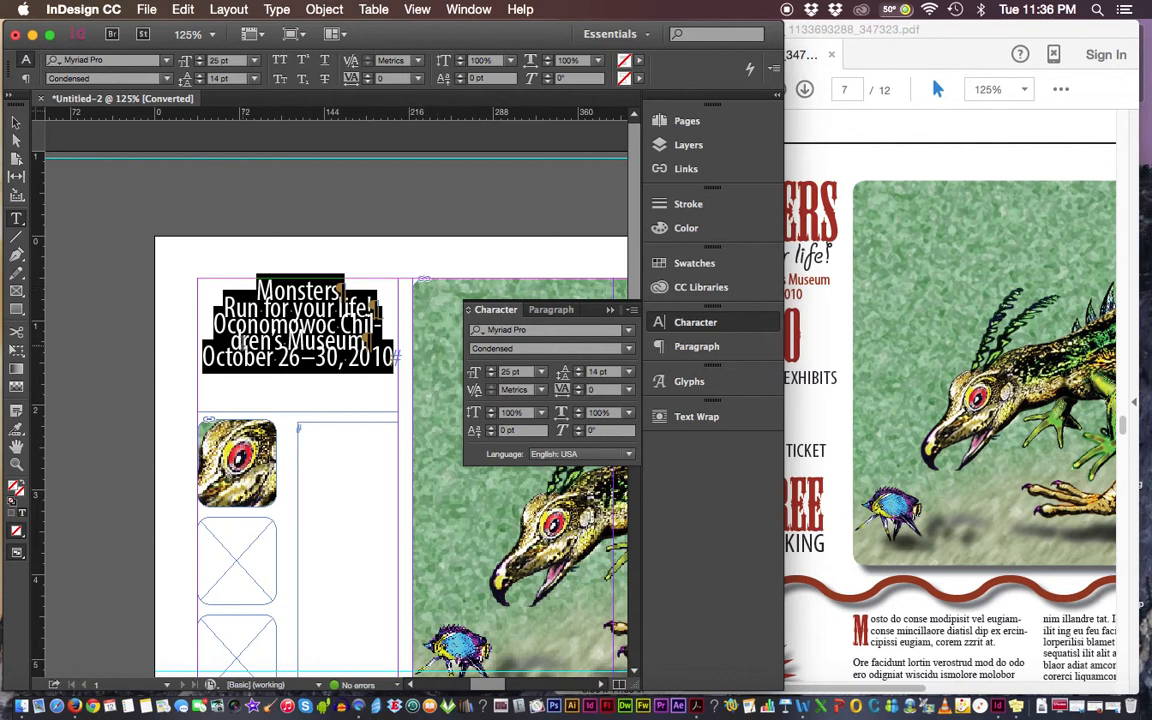
pyautogui.click(296, 327)
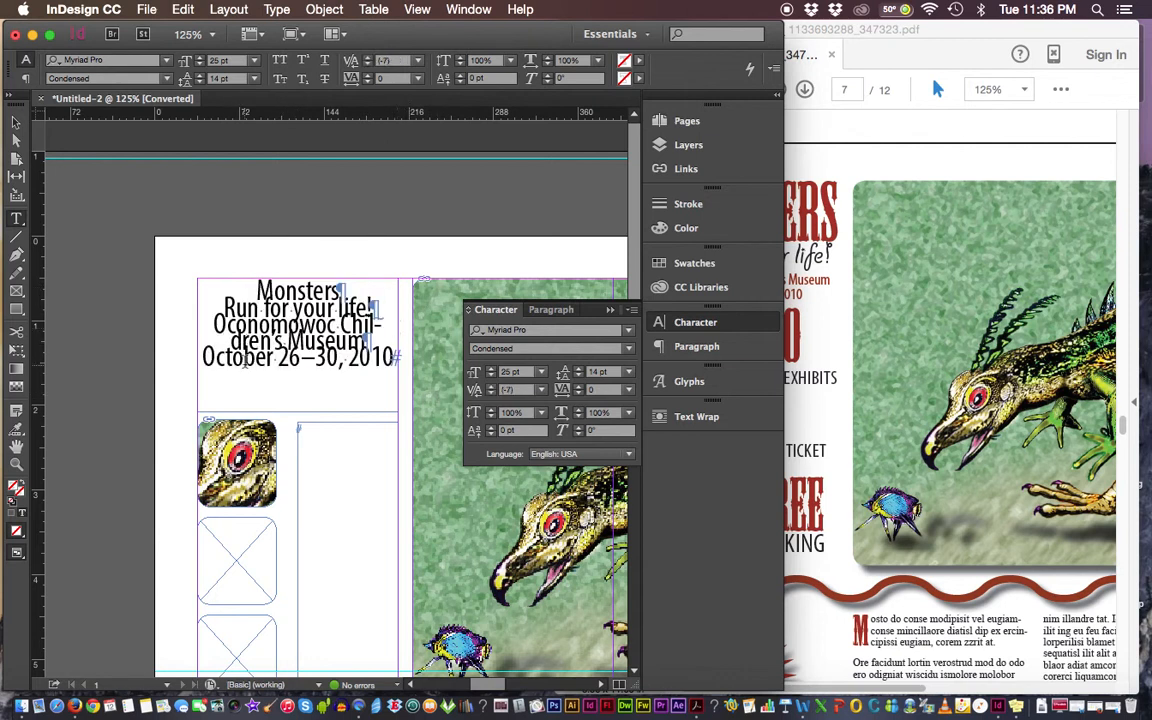
pyautogui.moveTo(213, 325); pyautogui.dragTo(429, 348)
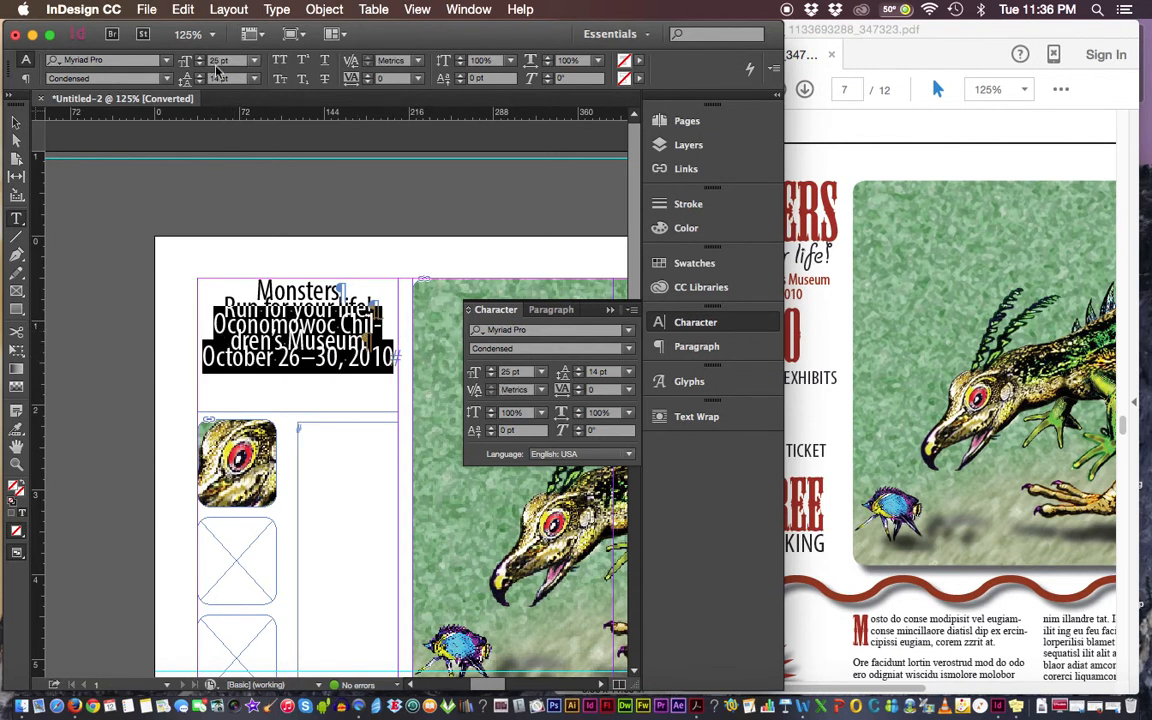
pyautogui.click(254, 61)
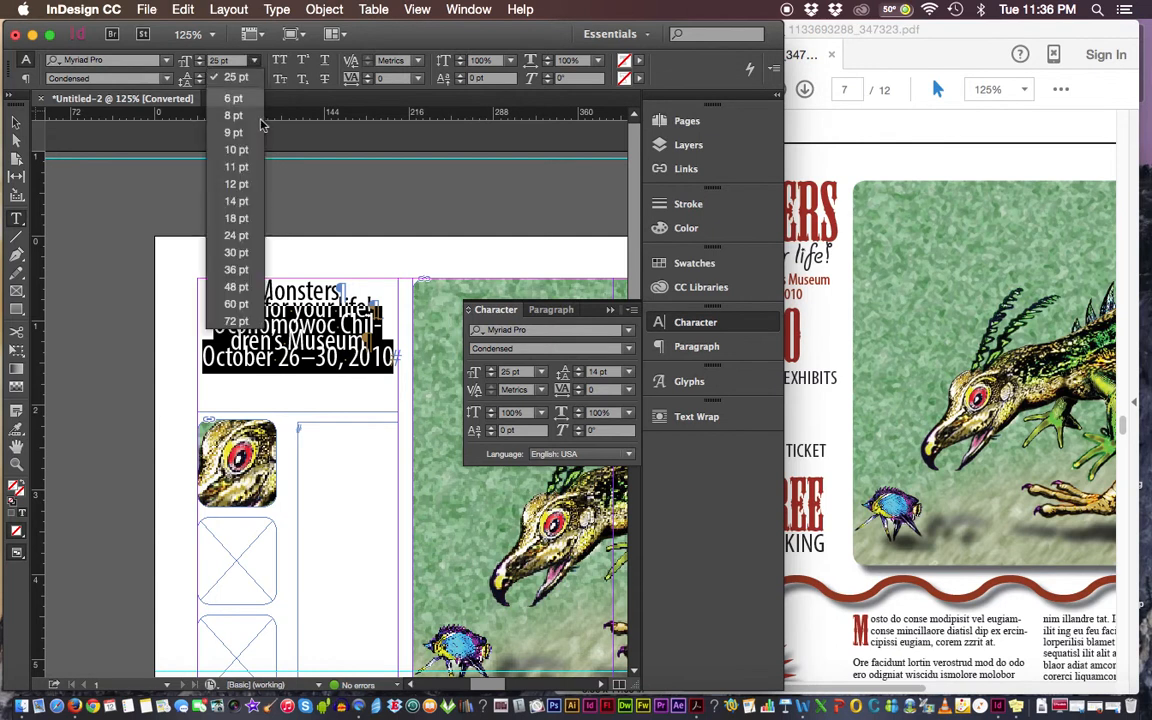
pyautogui.click(254, 201)
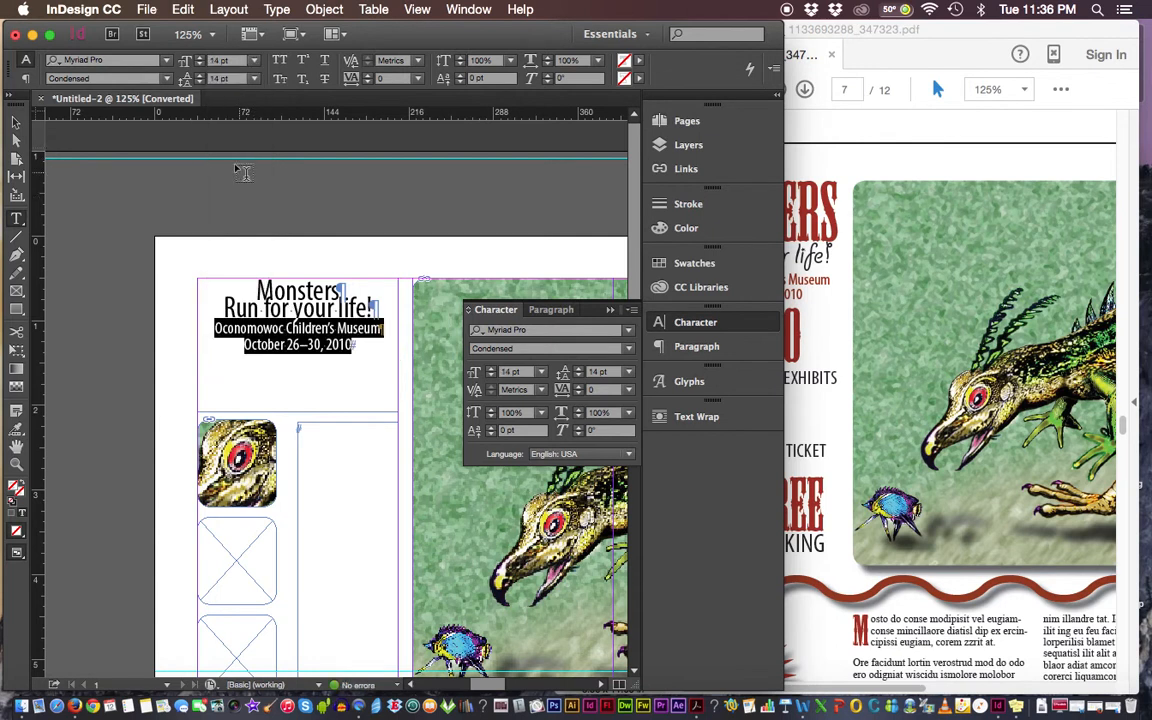
pyautogui.click(200, 60)
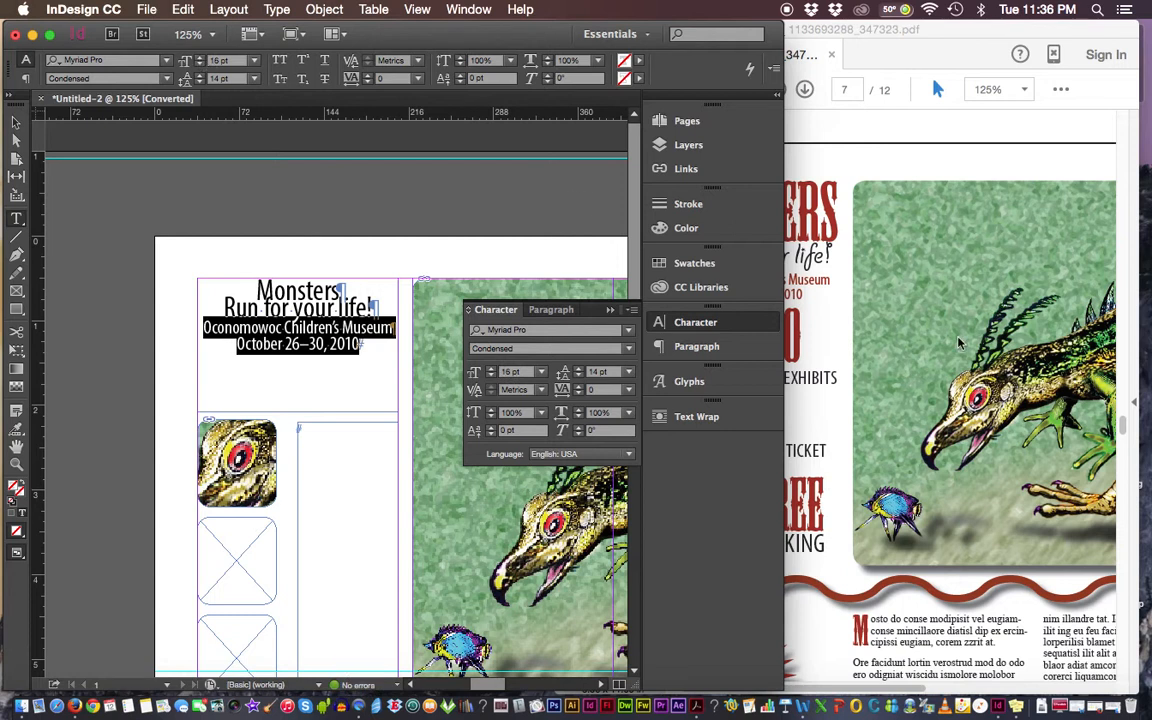
# - Check the headline colors in the PDF sample and color all the headline text with the red swatch C=23 M=92 Y=100 K=18
pyautogui.click(847, 311)
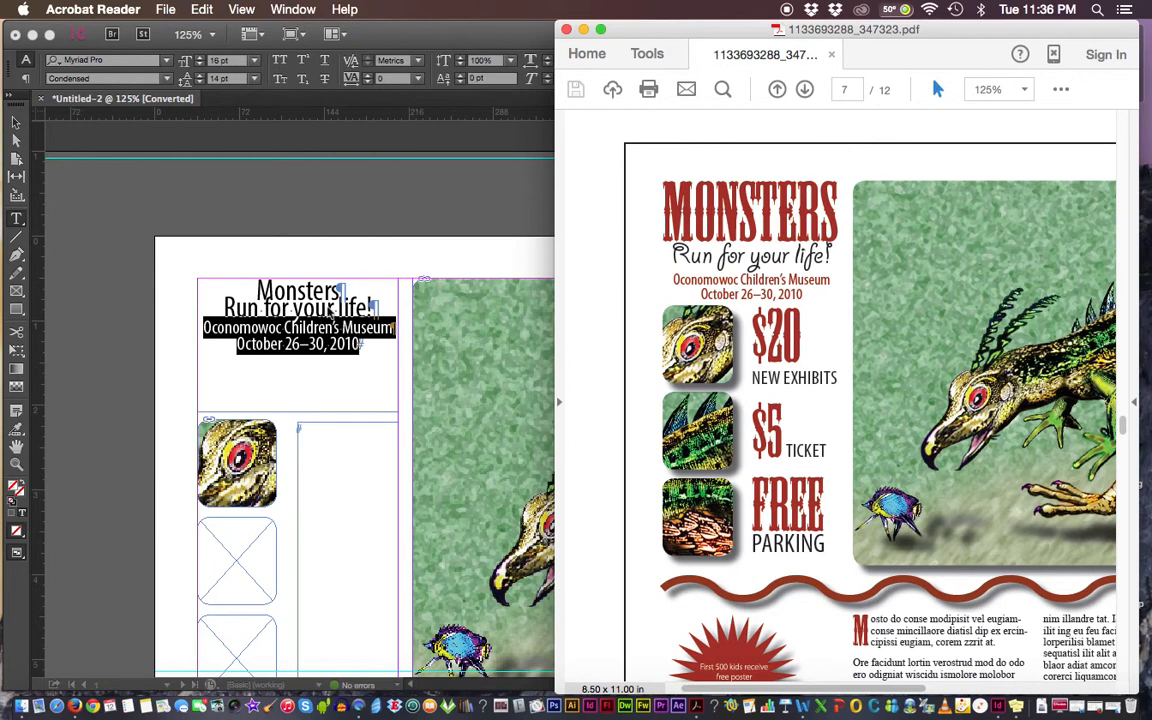
pyautogui.click(275, 280)
pyautogui.keyDown('shift'); pyautogui.click(254, 283); pyautogui.keyUp('shift')
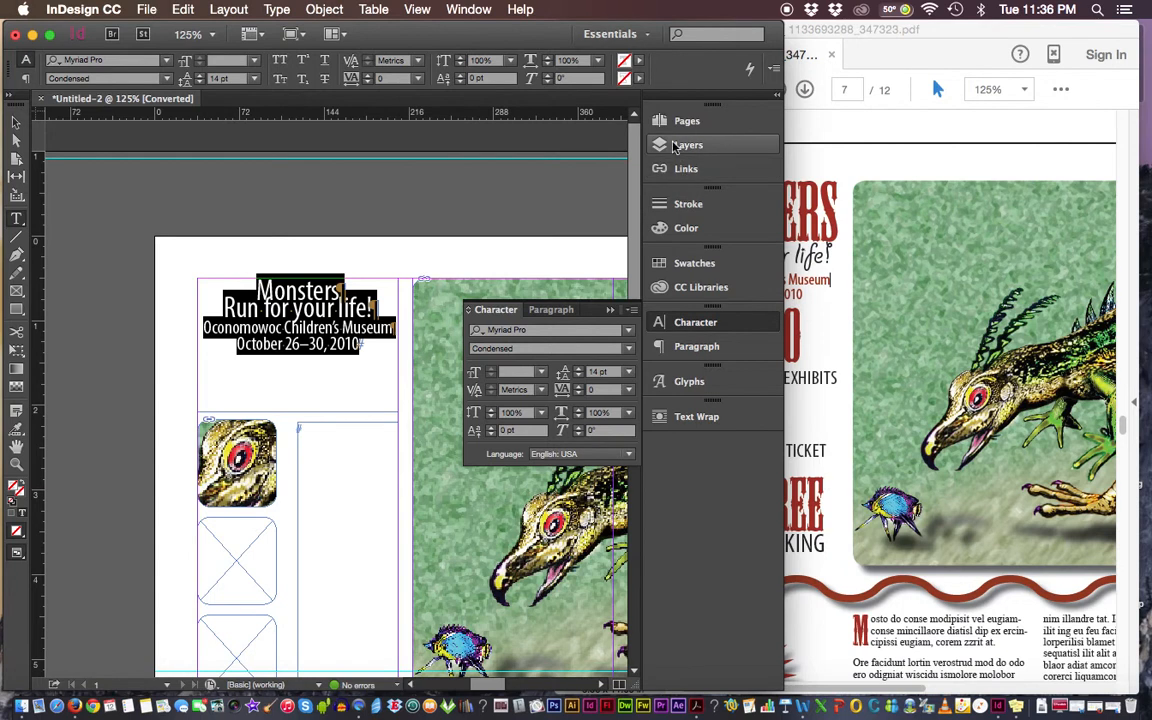
pyautogui.click(687, 265)
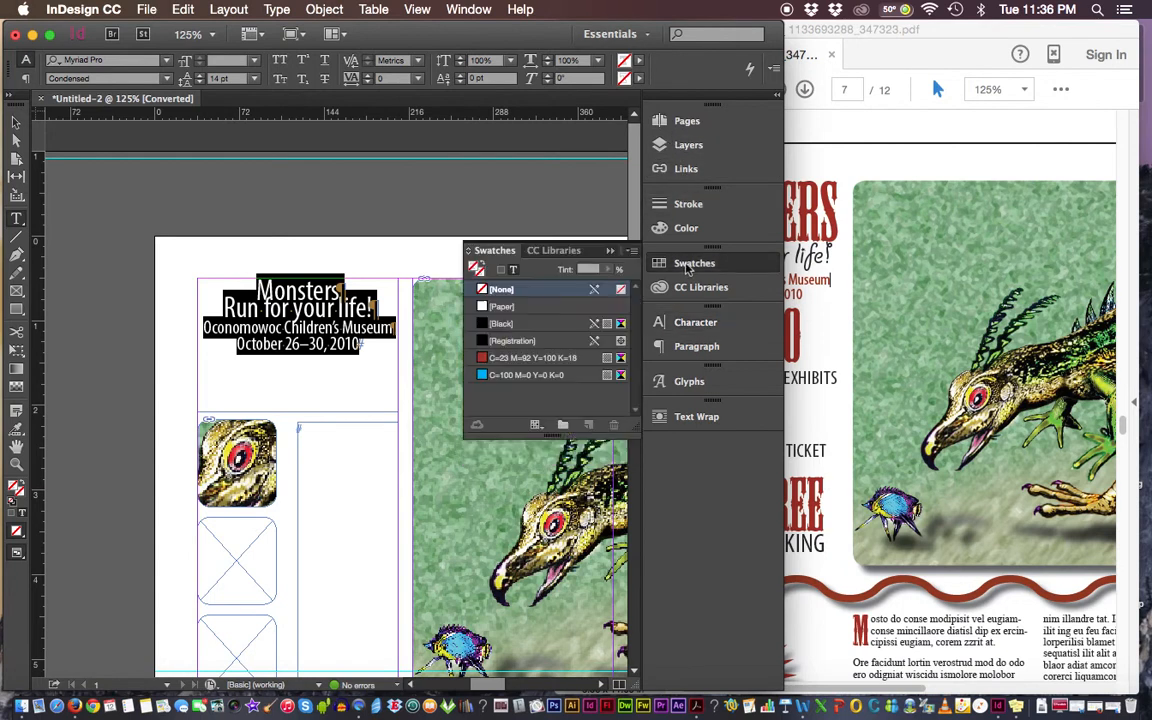
pyautogui.click(490, 359)
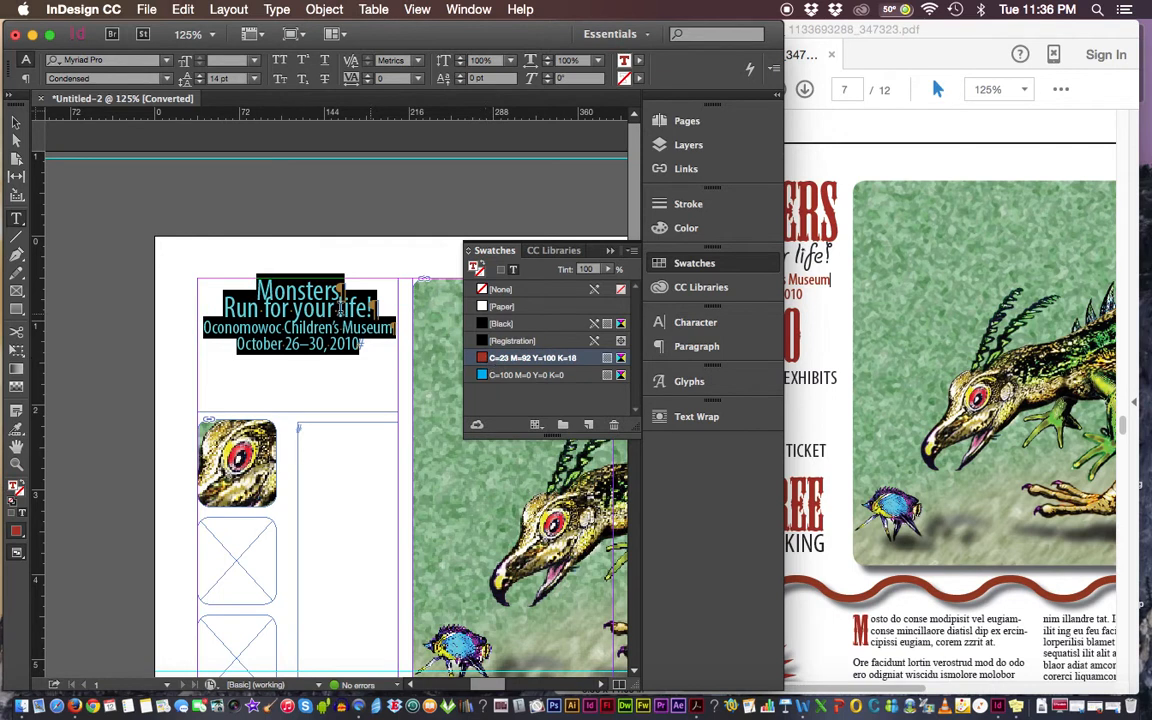
pyautogui.click(253, 311)
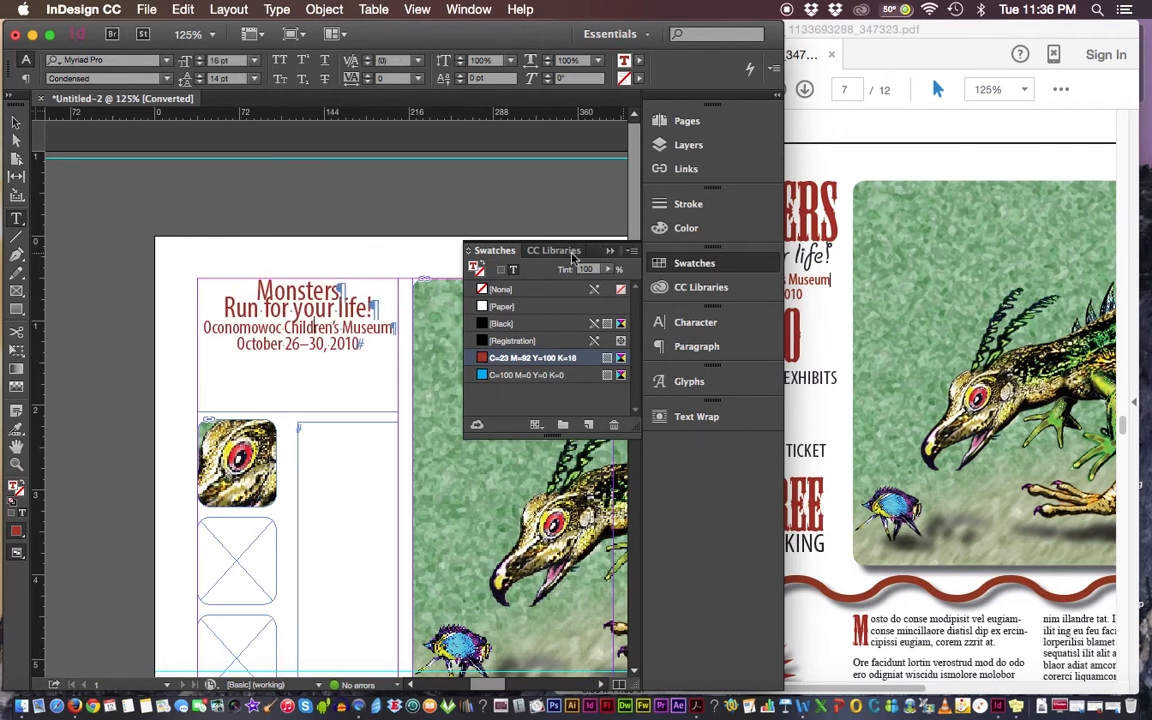
# - Color the "Run for your life!" line Black and set its font to Giddyup Std to match the PDF sample
pyautogui.doubleClick(276, 309)
pyautogui.tripleClick(276, 309)
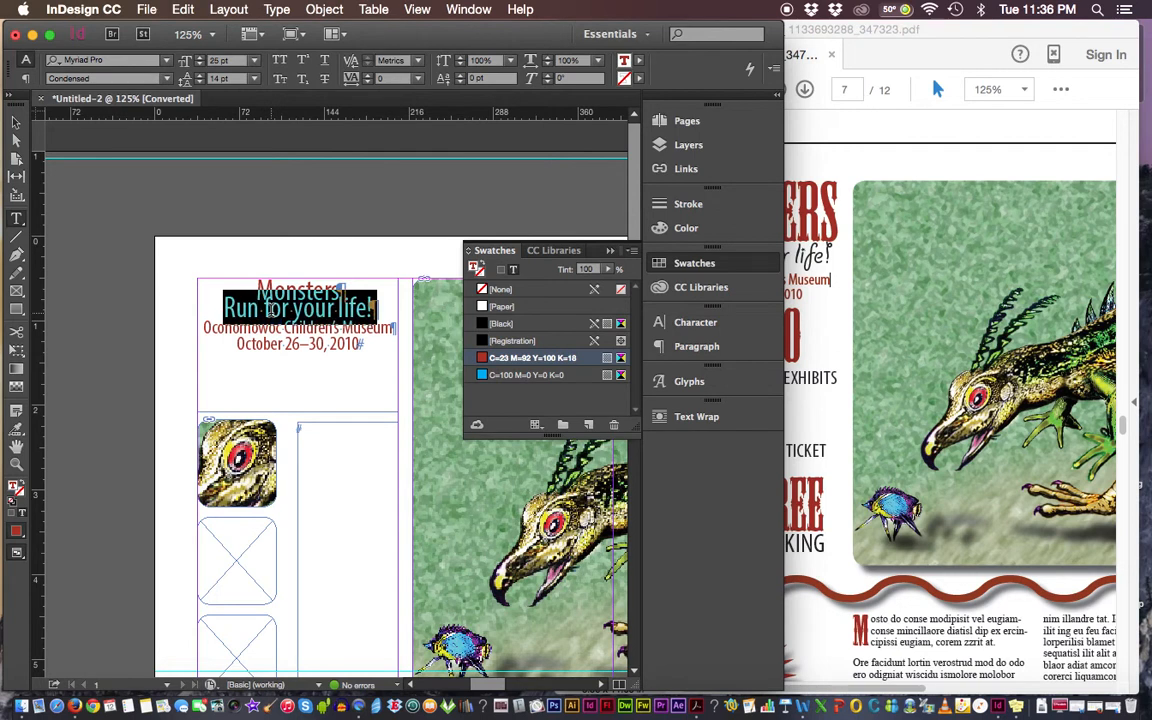
pyautogui.click(515, 326)
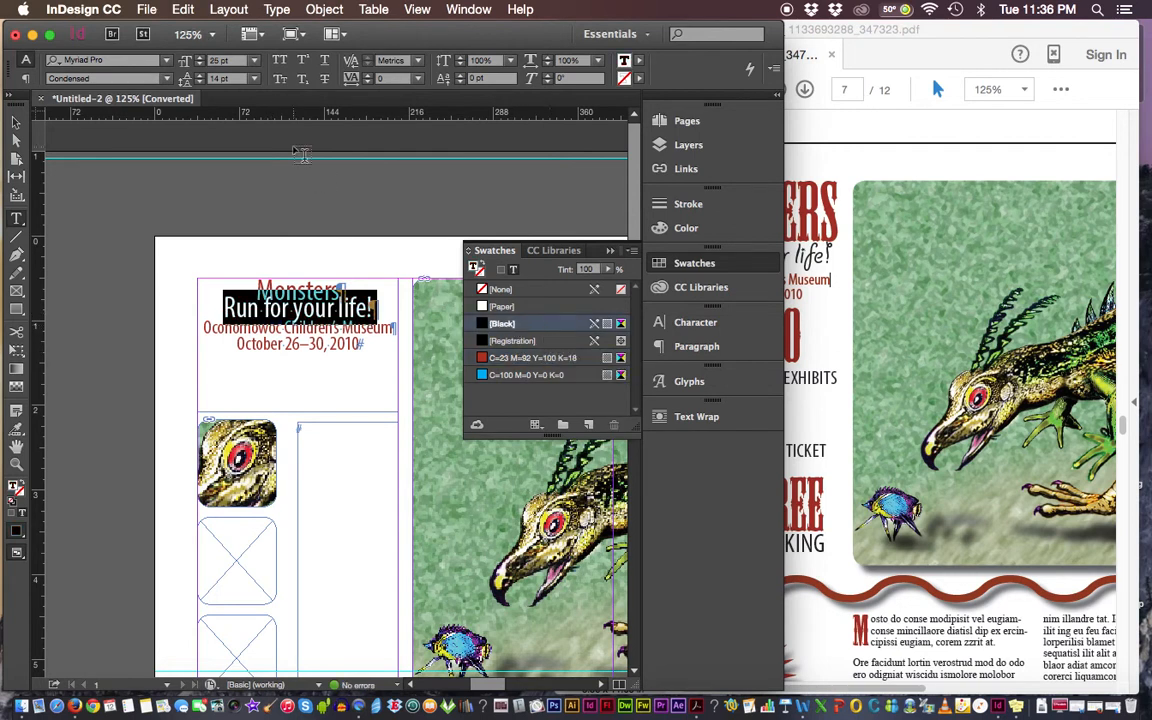
pyautogui.click(829, 201)
pyautogui.moveTo(597, 195); pyautogui.dragTo(820, 250)
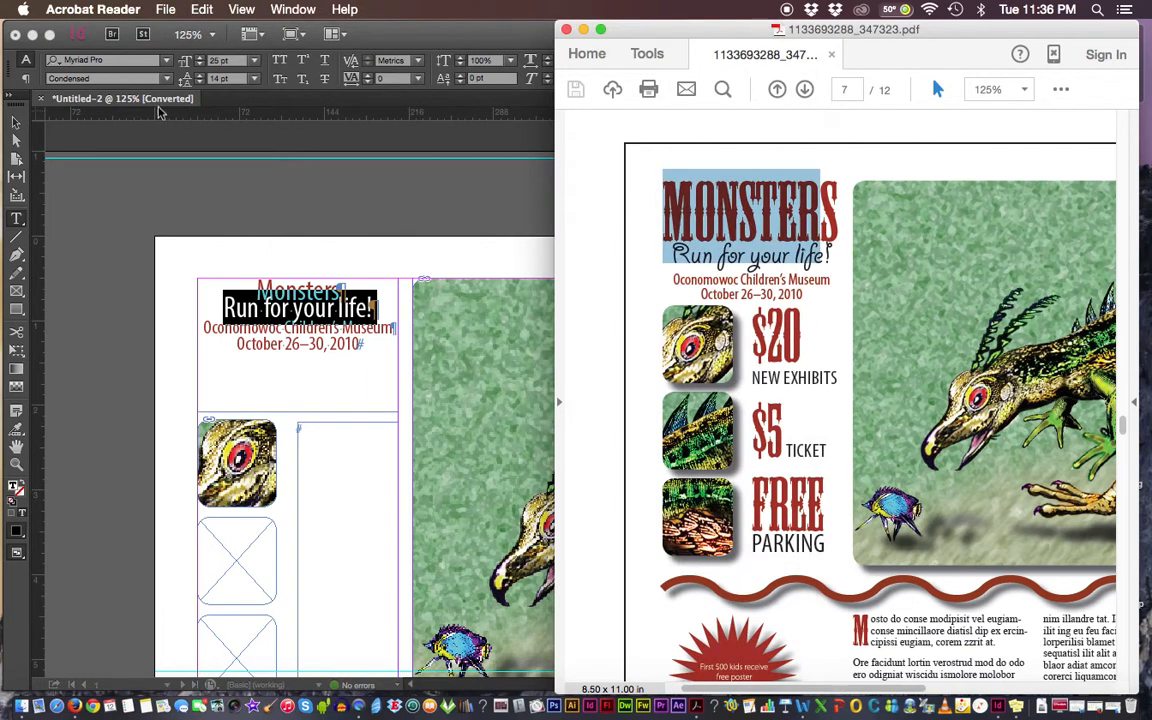
pyautogui.click(115, 60)
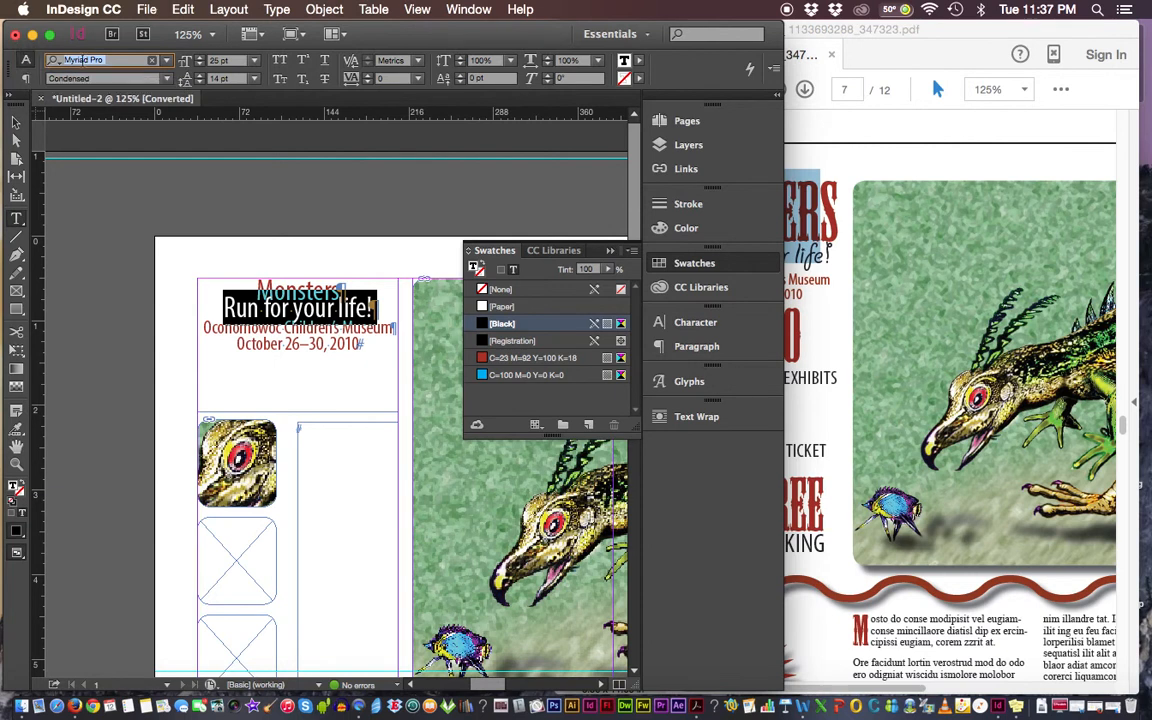
pyautogui.write('gid')
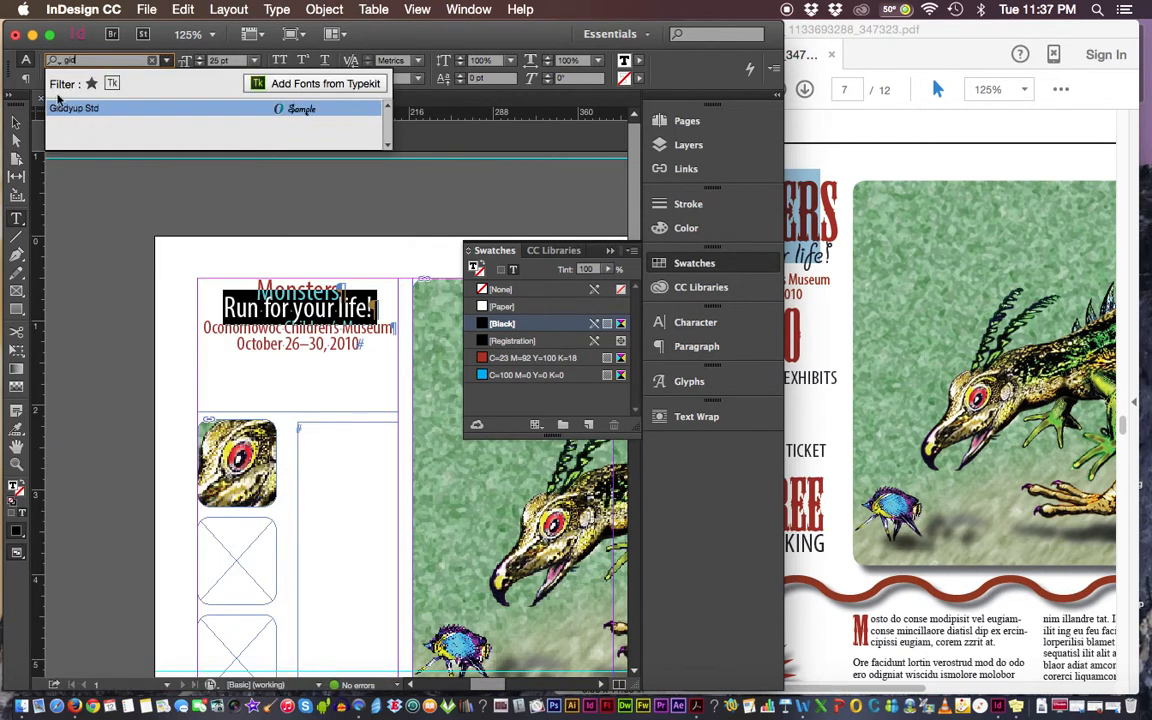
pyautogui.click(85, 110)
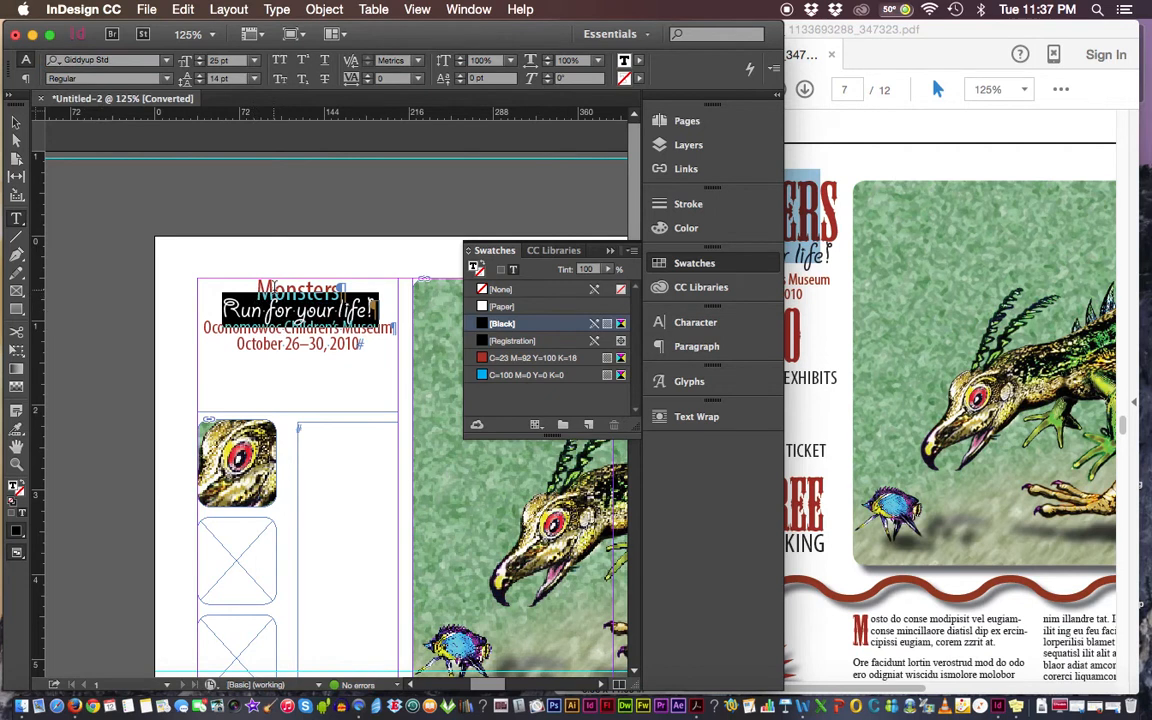
# - Set the "Monsters" headline in Mesquite Std at 72 pt
pyautogui.click(273, 290)
pyautogui.doubleClick(273, 290)
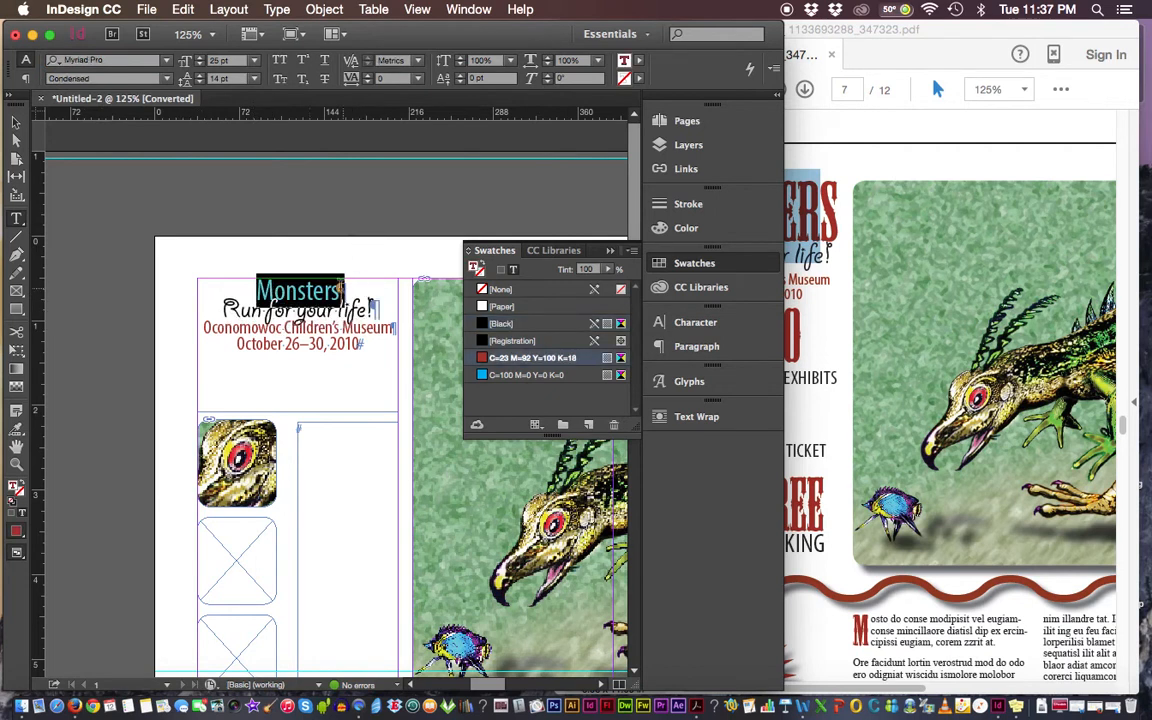
pyautogui.click(112, 60)
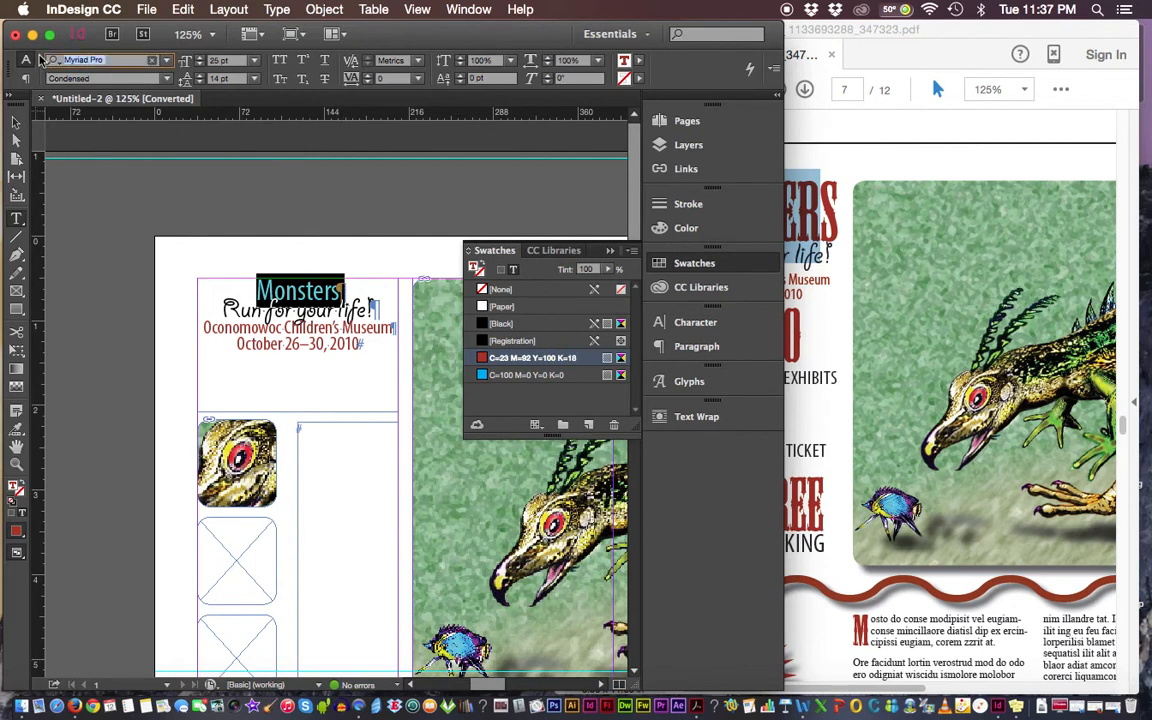
pyautogui.write('mes')
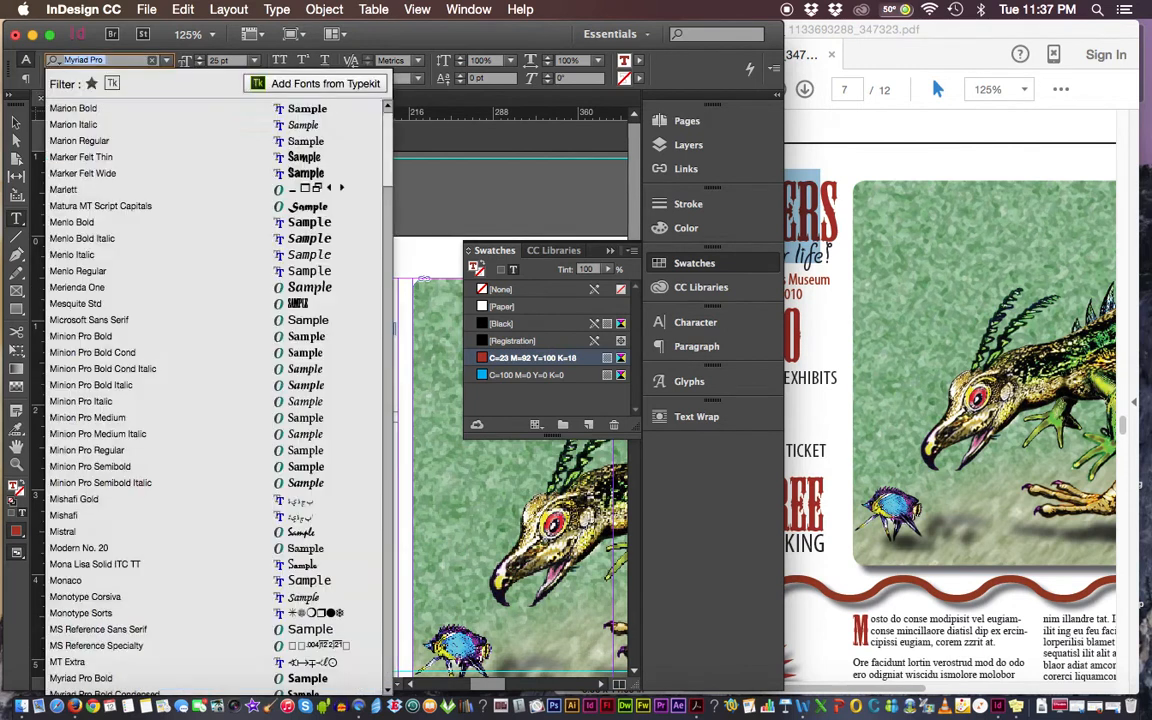
pyautogui.press('Escape')
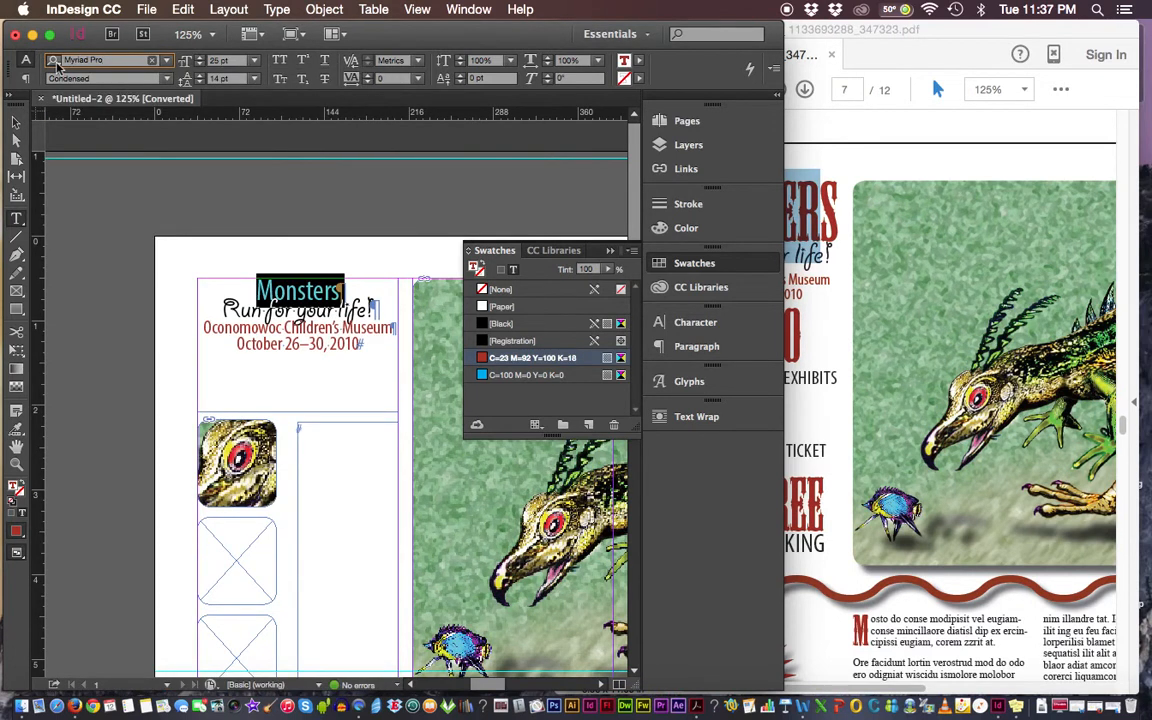
pyautogui.press('BackSpace')
pyautogui.press('BackSpace')
pyautogui.press('BackSpace')
pyautogui.press('BackSpace')
pyautogui.press('BackSpace')
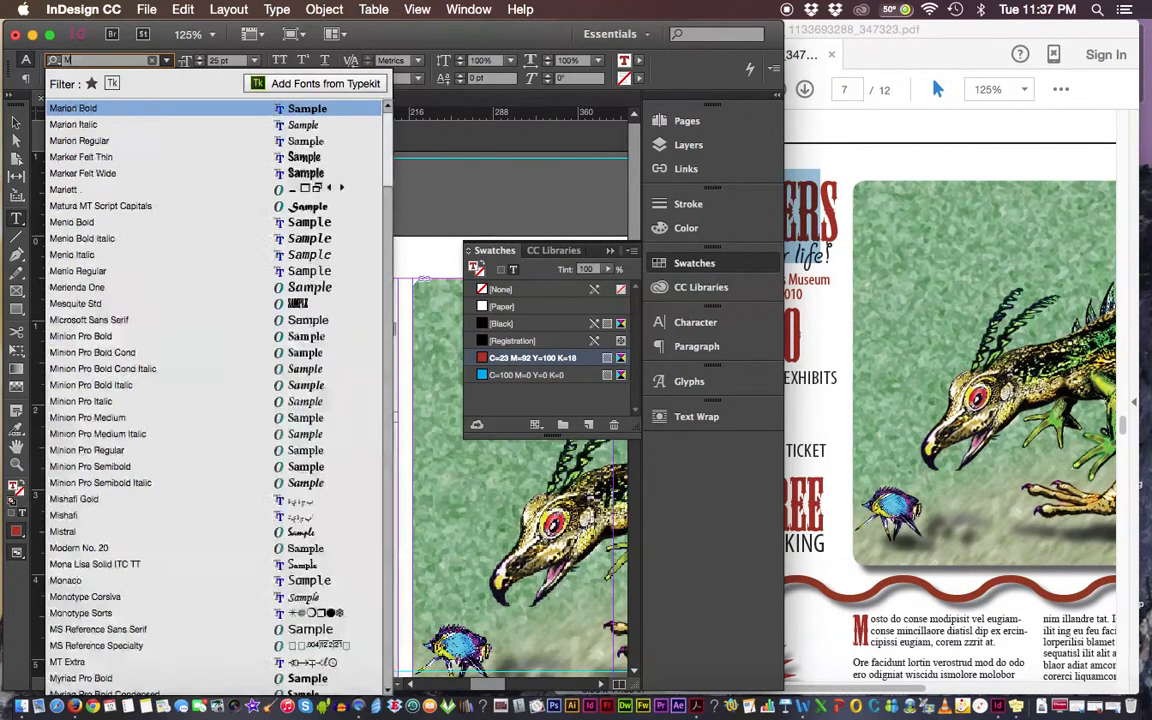
pyautogui.write('es')
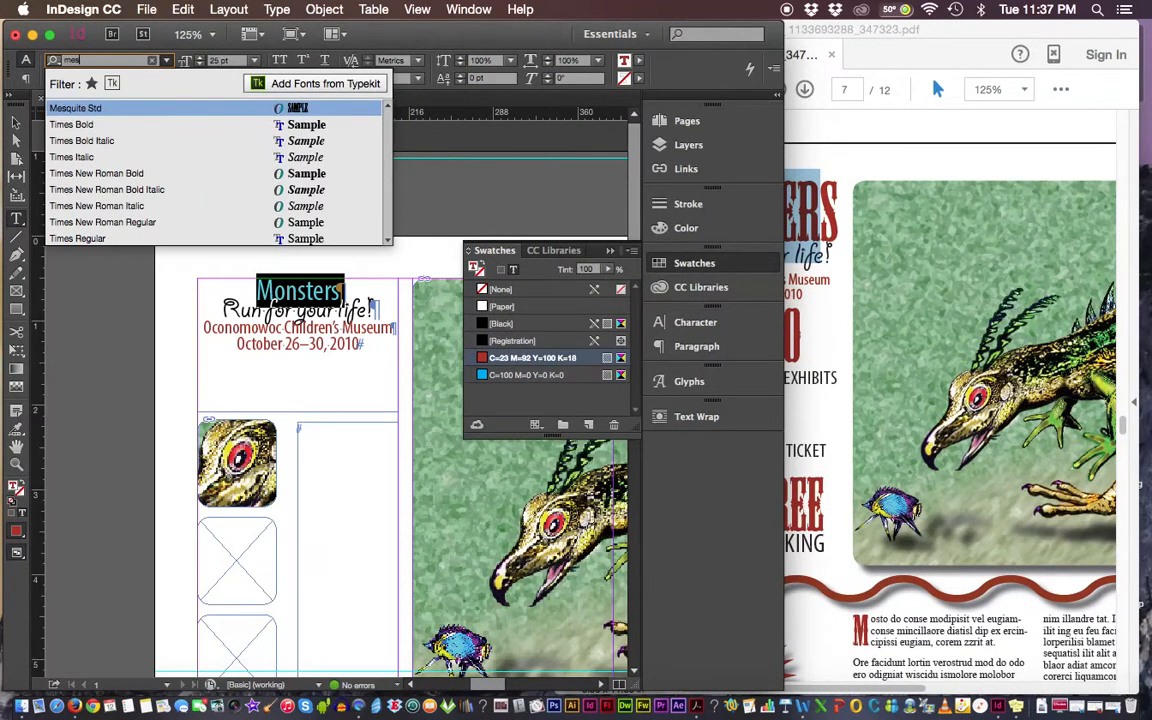
pyautogui.click(63, 112)
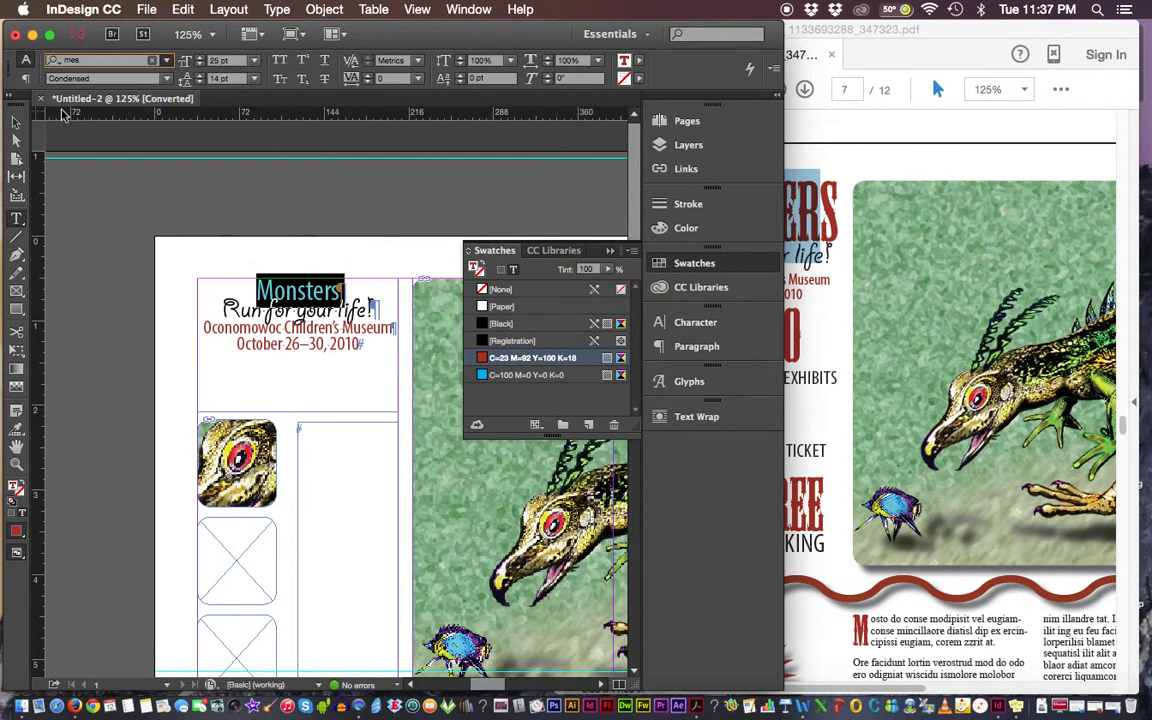
pyautogui.click(255, 62)
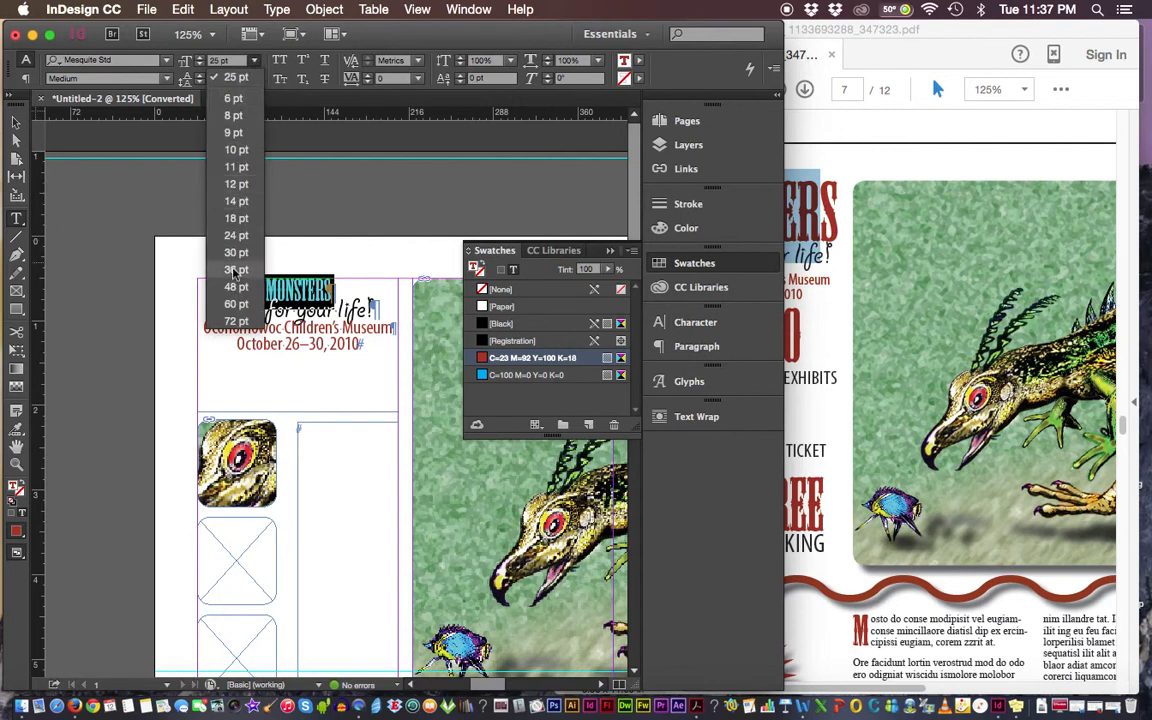
pyautogui.click(236, 321)
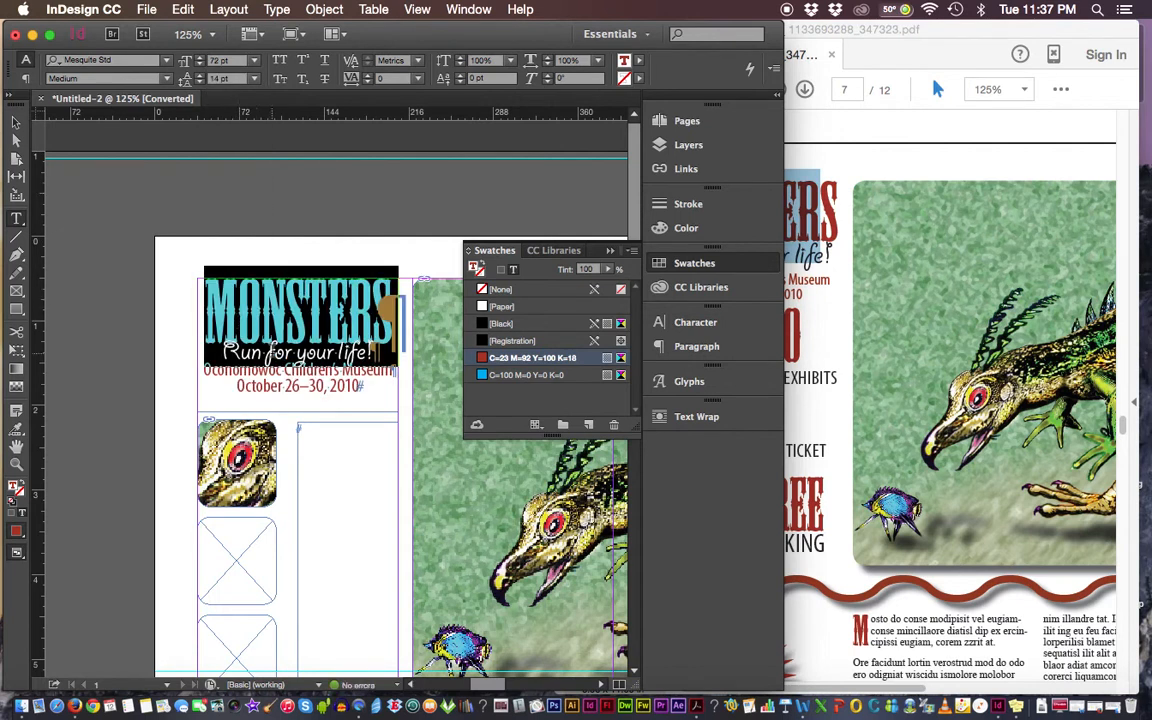
pyautogui.click(279, 354)
pyautogui.moveTo(225, 353); pyautogui.dragTo(372, 353)
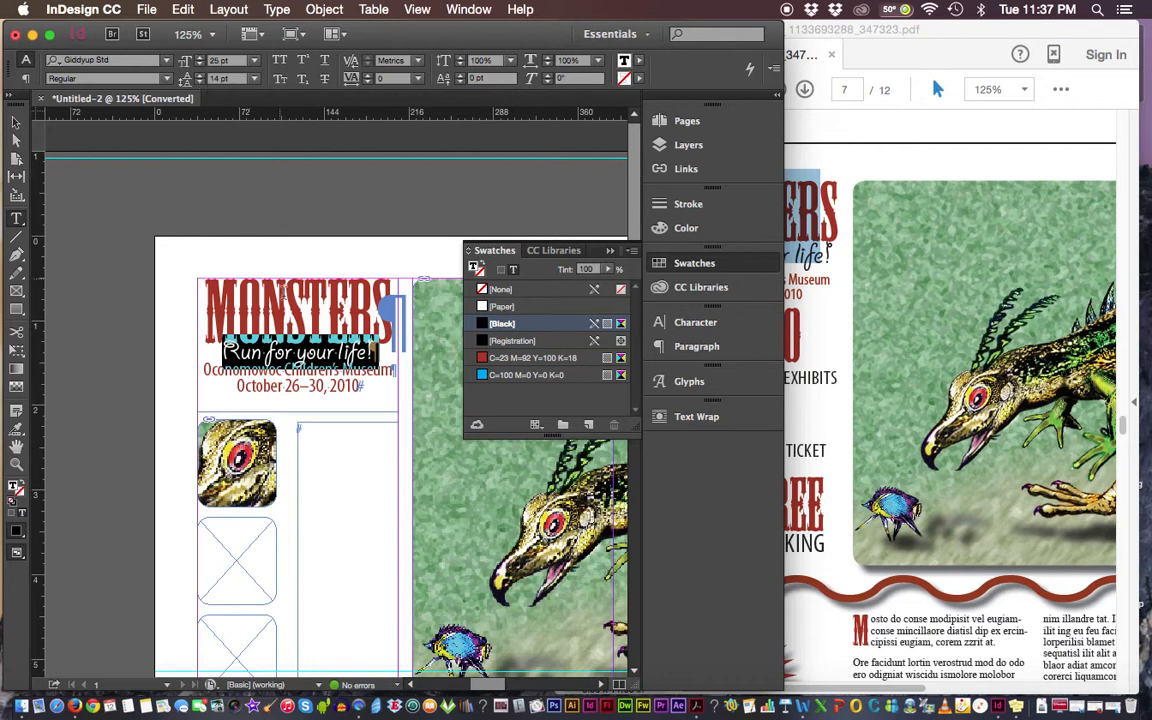
pyautogui.click(212, 340)
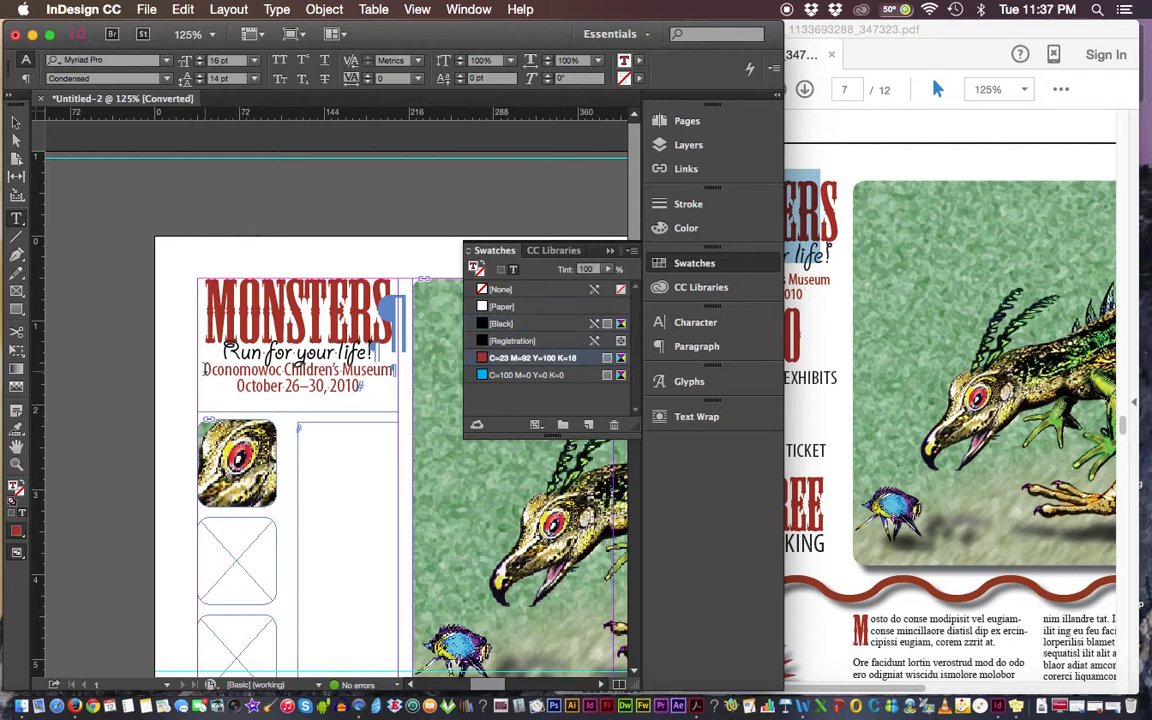
pyautogui.moveTo(203, 364); pyautogui.dragTo(372, 389)
# - Set the space after the "Monsters" paragraph to 0.0625 in
pyautogui.click(281, 292)
pyautogui.tripleClick(220, 317)
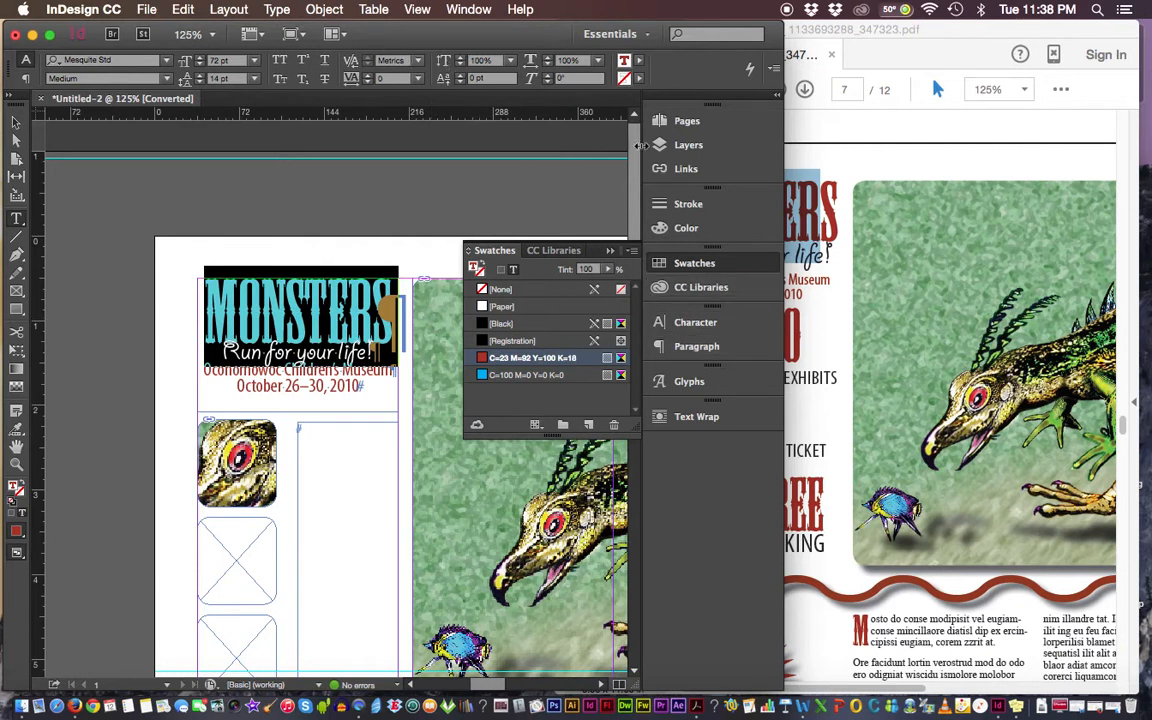
pyautogui.click(696, 346)
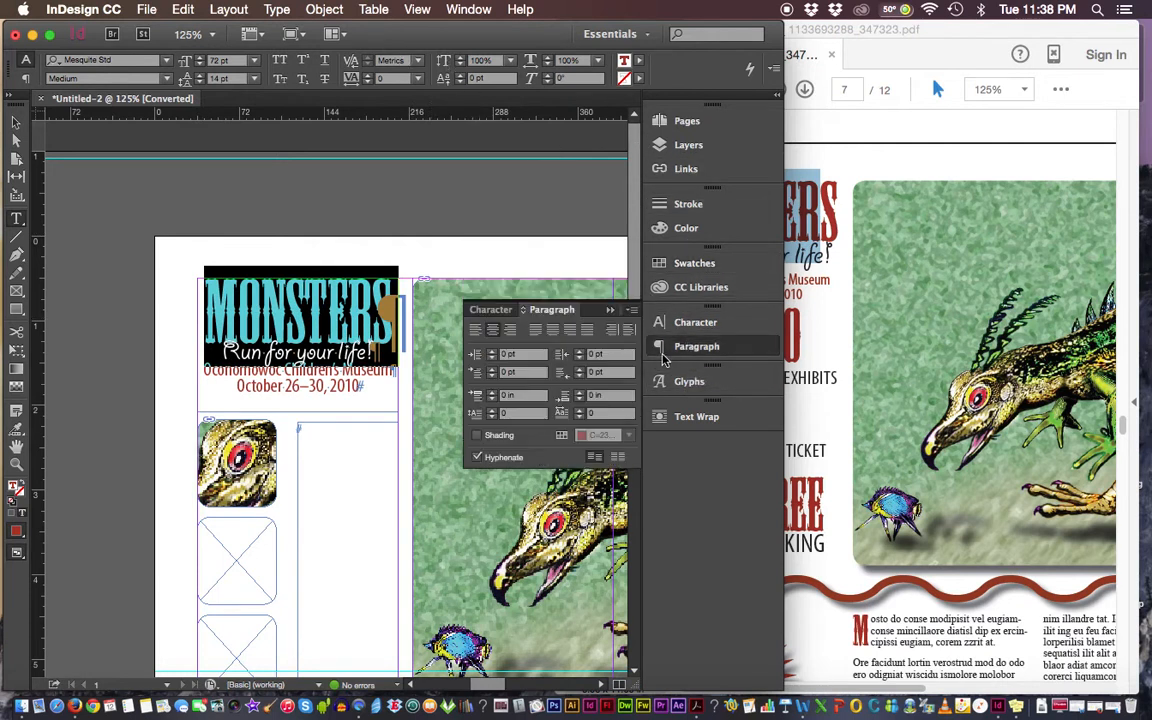
pyautogui.click(579, 393)
pyautogui.moveTo(627, 396); pyautogui.dragTo(582, 395)
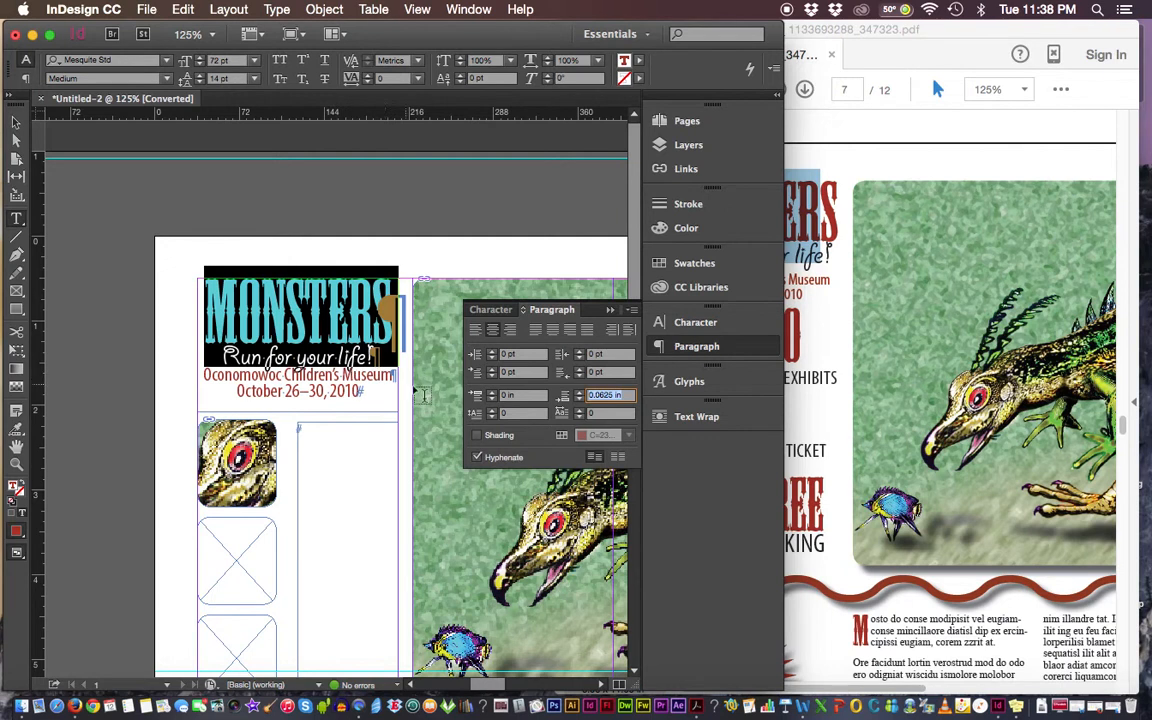
# - Set the space after the "Run for your life!" paragraph to 0.125 in and deselect the text
pyautogui.click(233, 366)
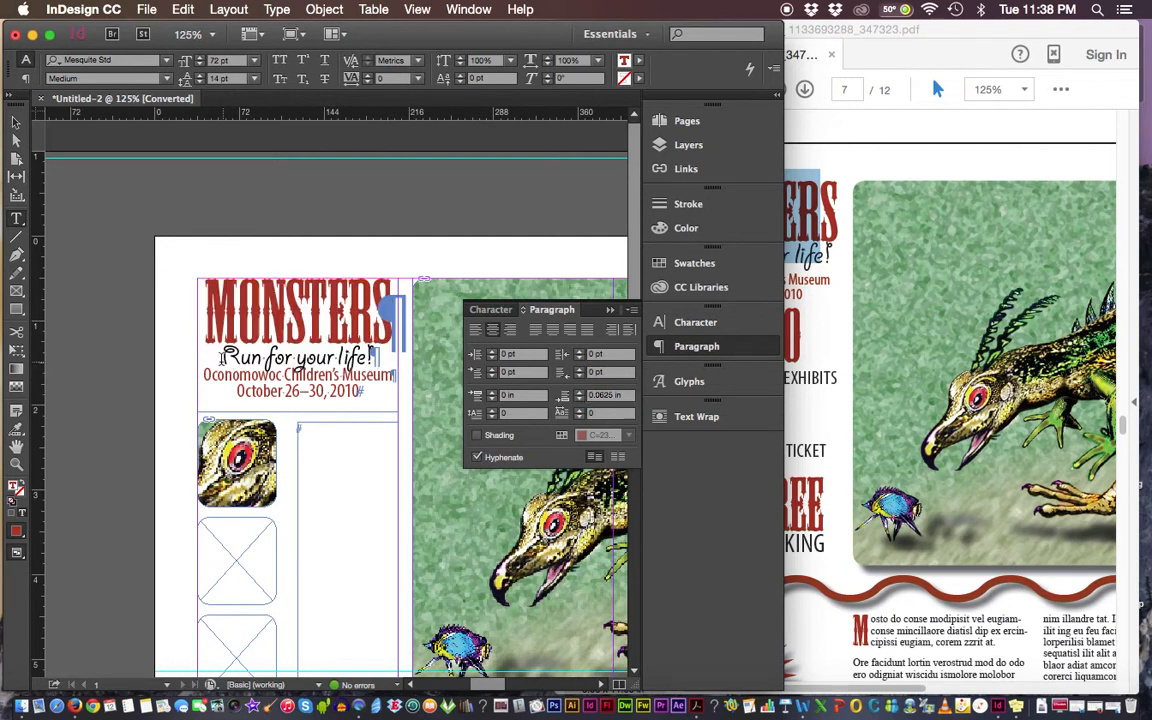
pyautogui.moveTo(222, 360); pyautogui.dragTo(387, 356)
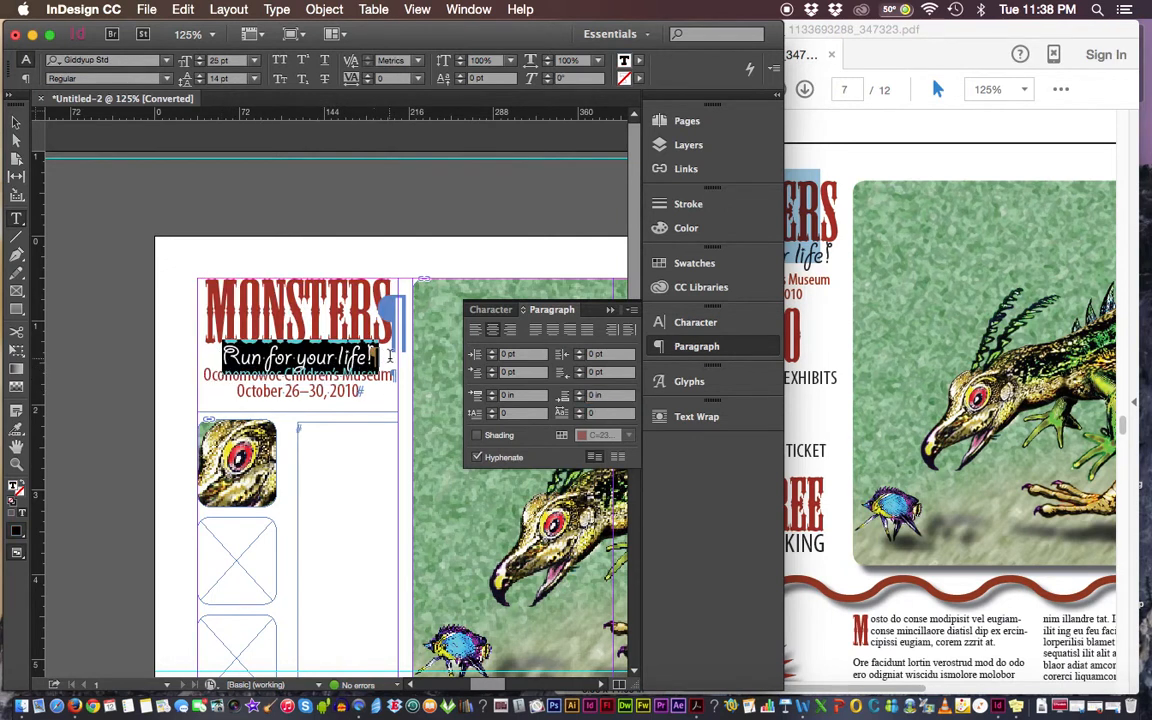
pyautogui.click(581, 396)
pyautogui.click(581, 396)
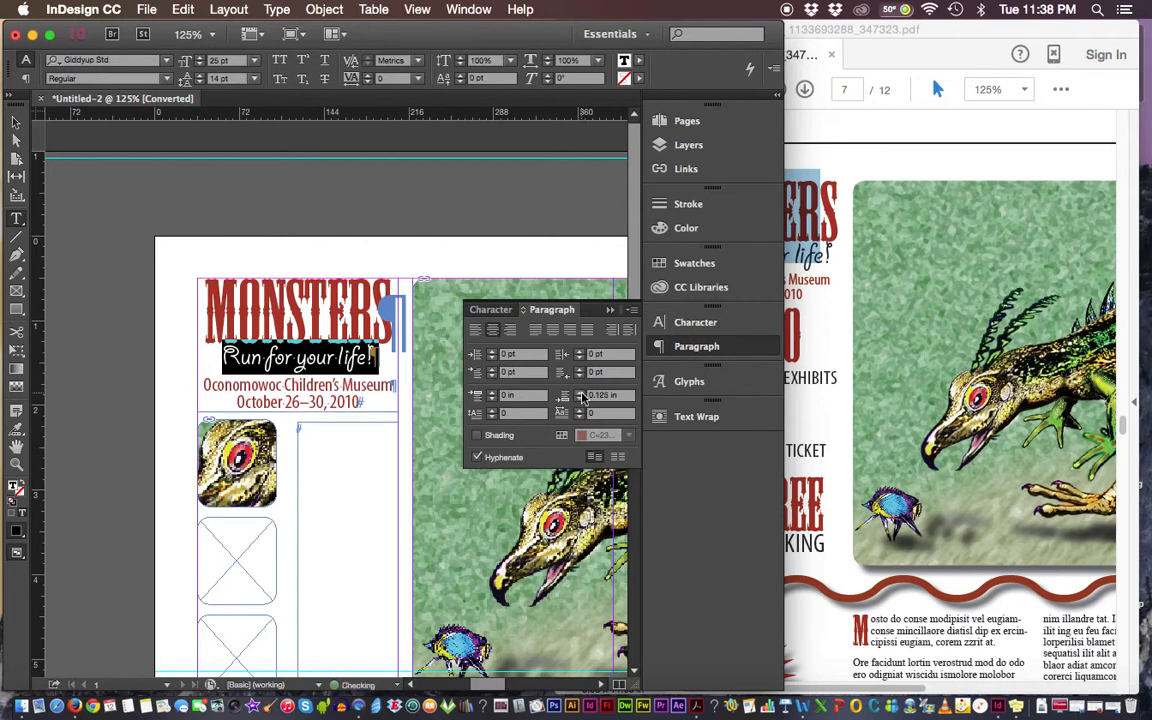
pyautogui.click(610, 311)
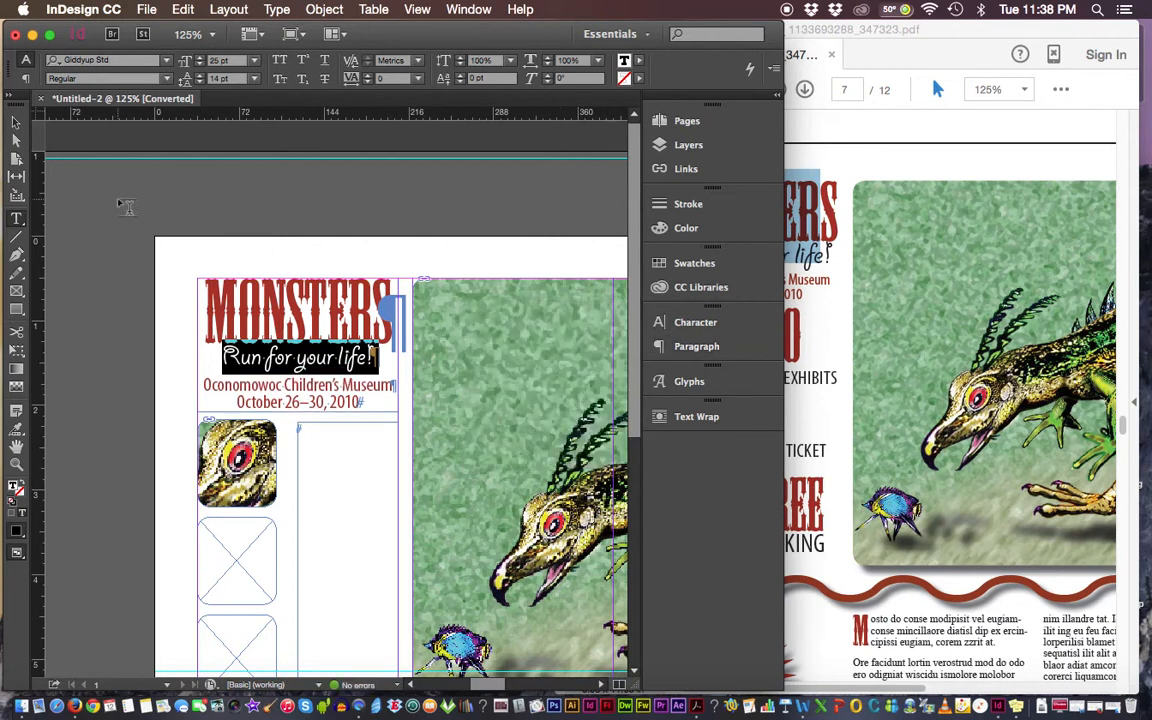
pyautogui.click(16, 122)
pyautogui.click(118, 287)
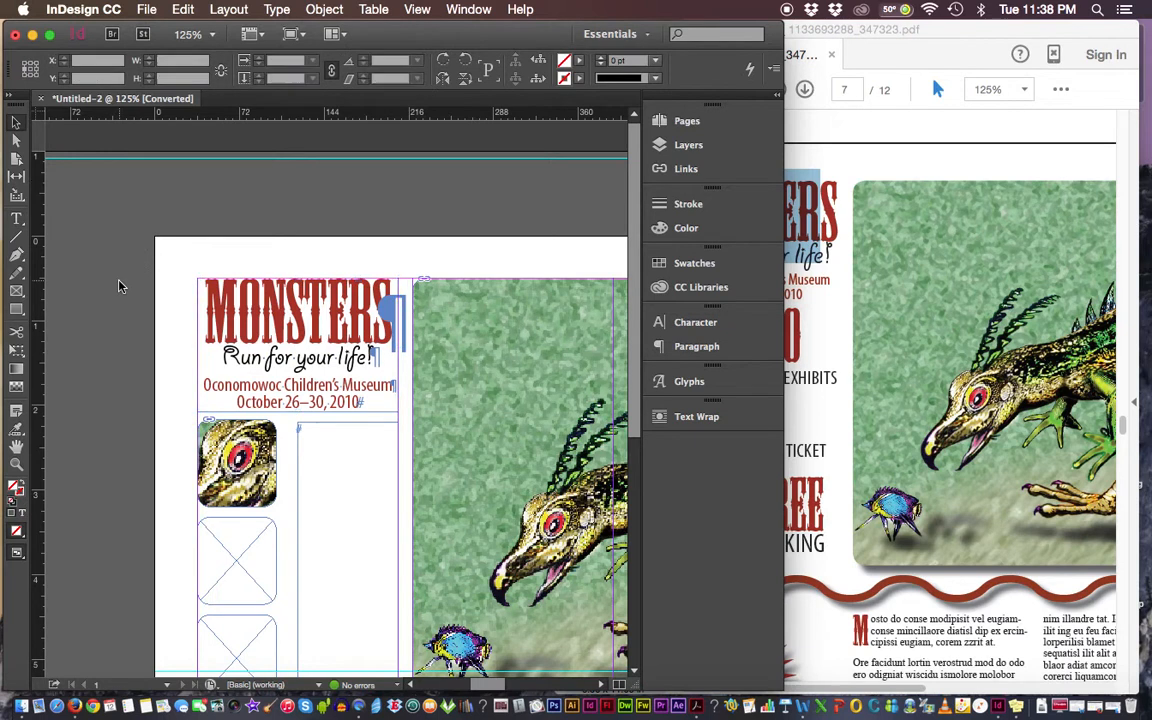